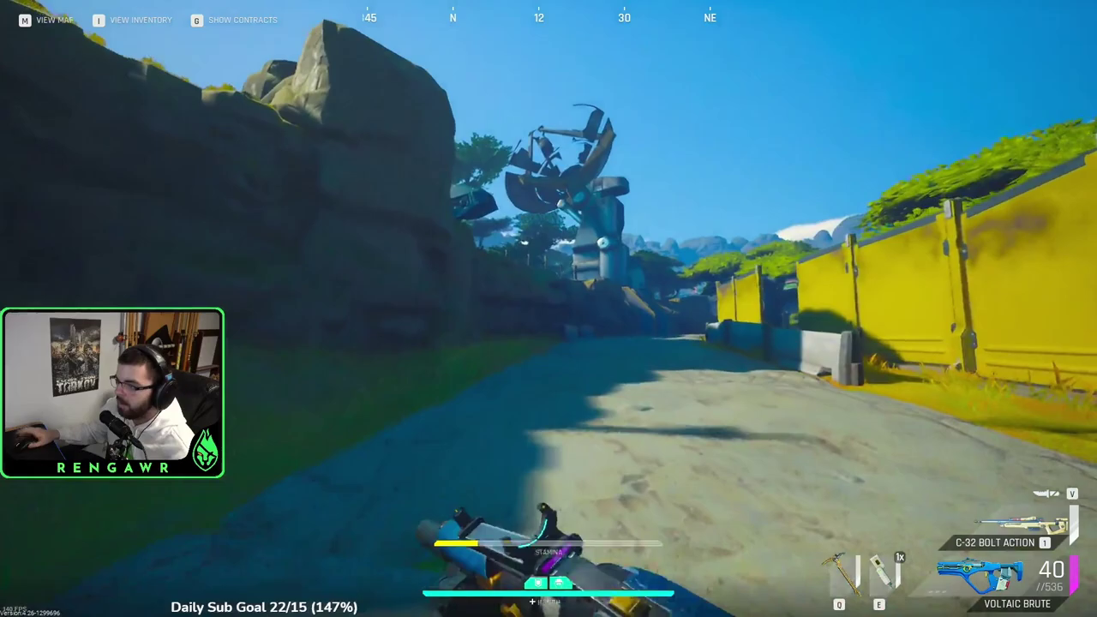
{"action": "key", "text": "w"}
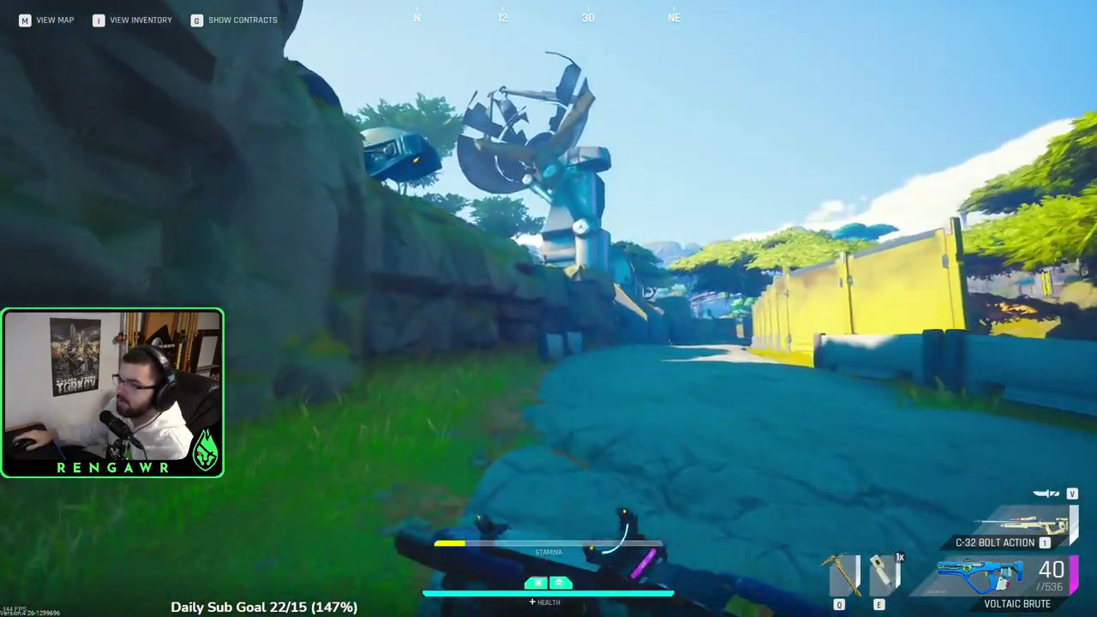
{"action": "key", "text": "w"}
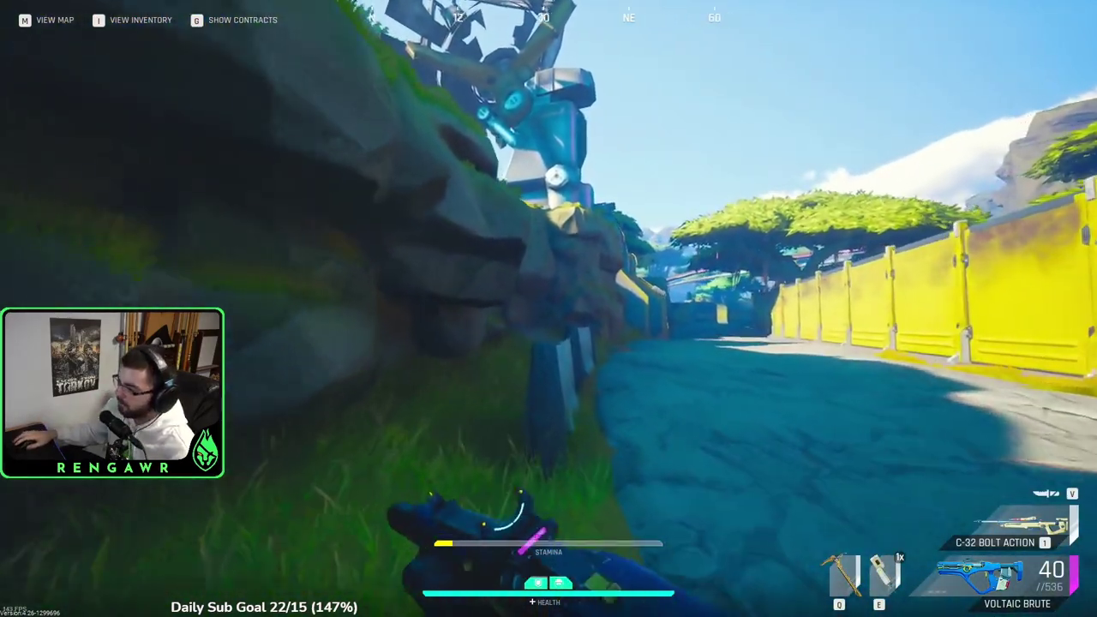
{"action": "key", "text": "w"}
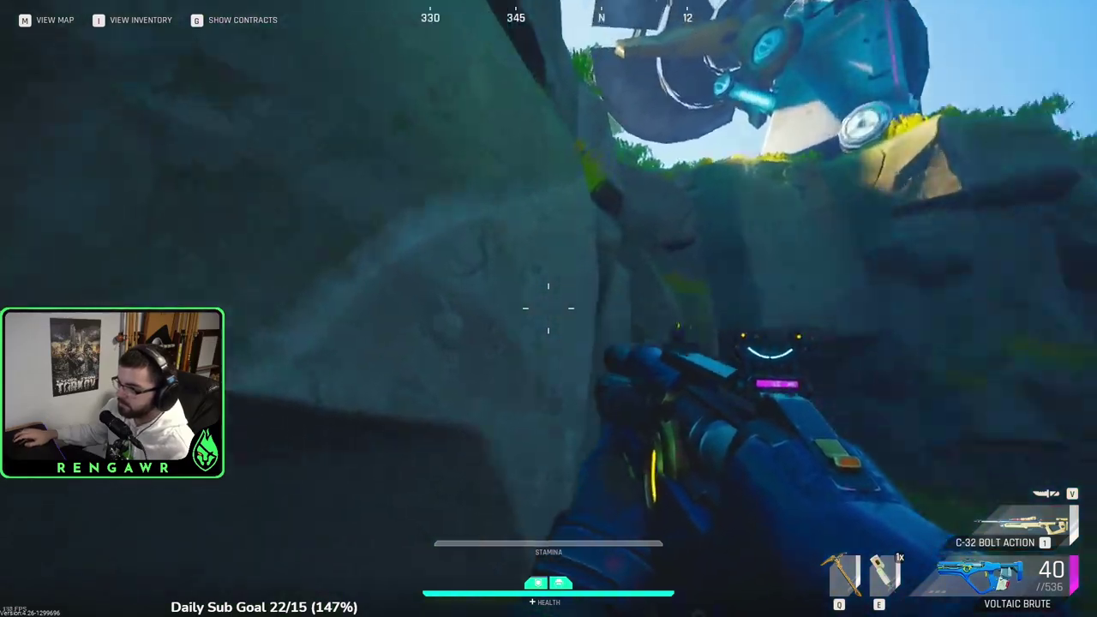
{"action": "key", "text": "w"}
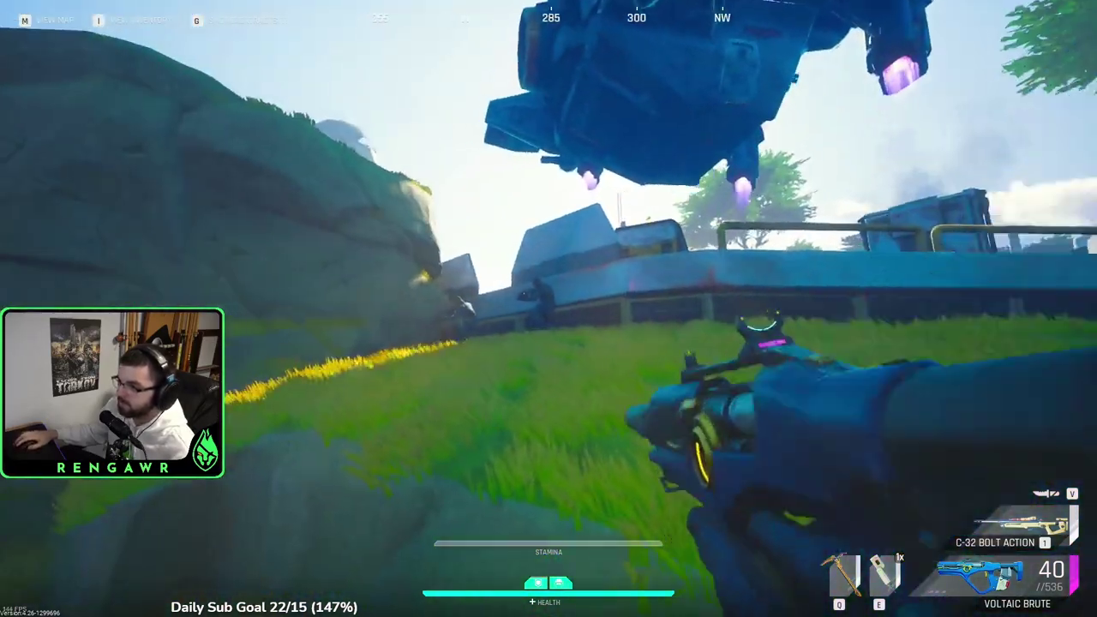
{"action": "left_click", "coordinate": [549, 309]}
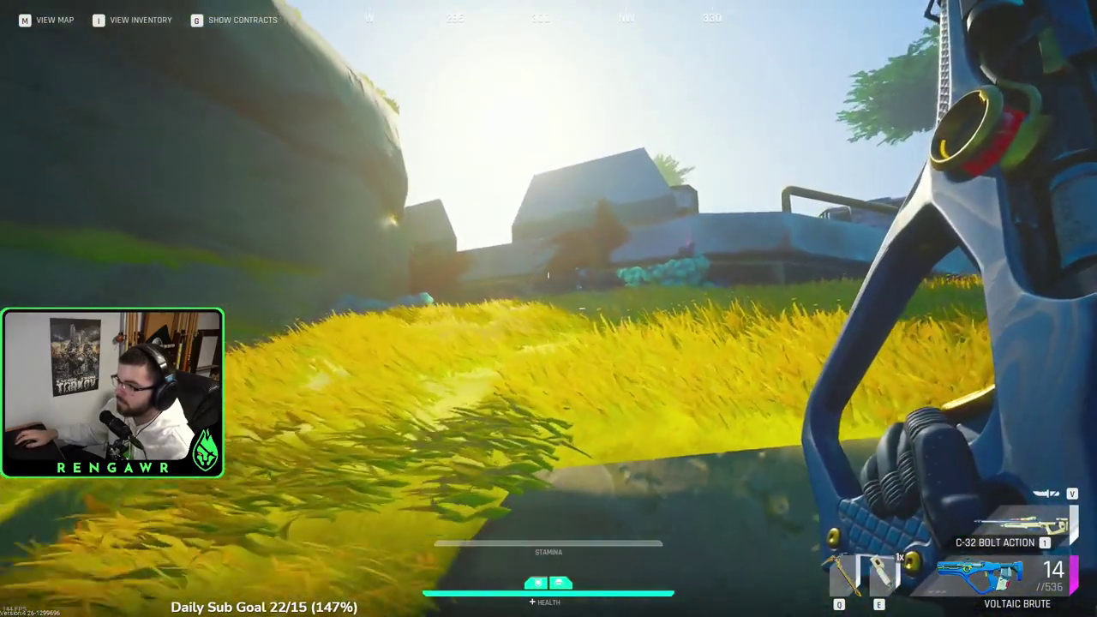
{"action": "key", "text": "w"}
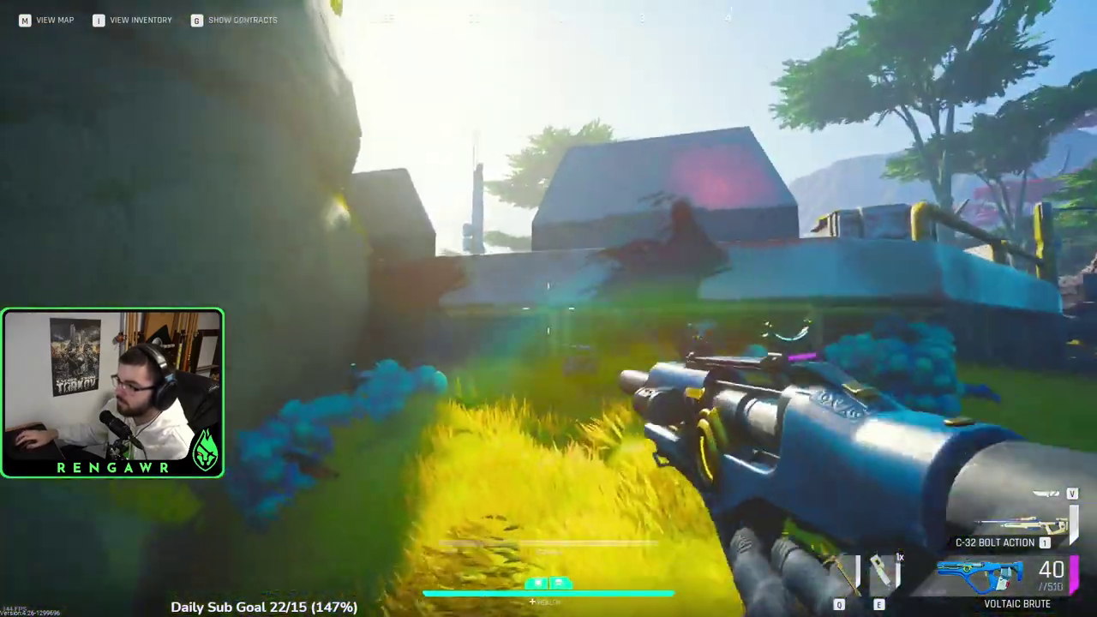
{"action": "key", "text": "w"}
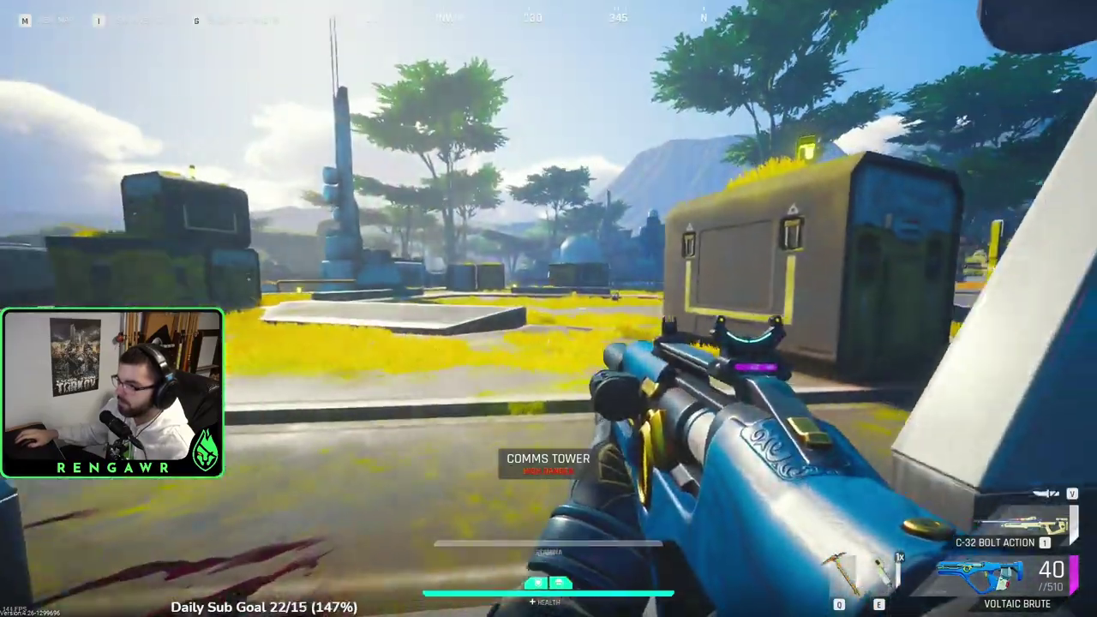
{"action": "key", "text": "w"}
{"action": "key", "text": "w"}
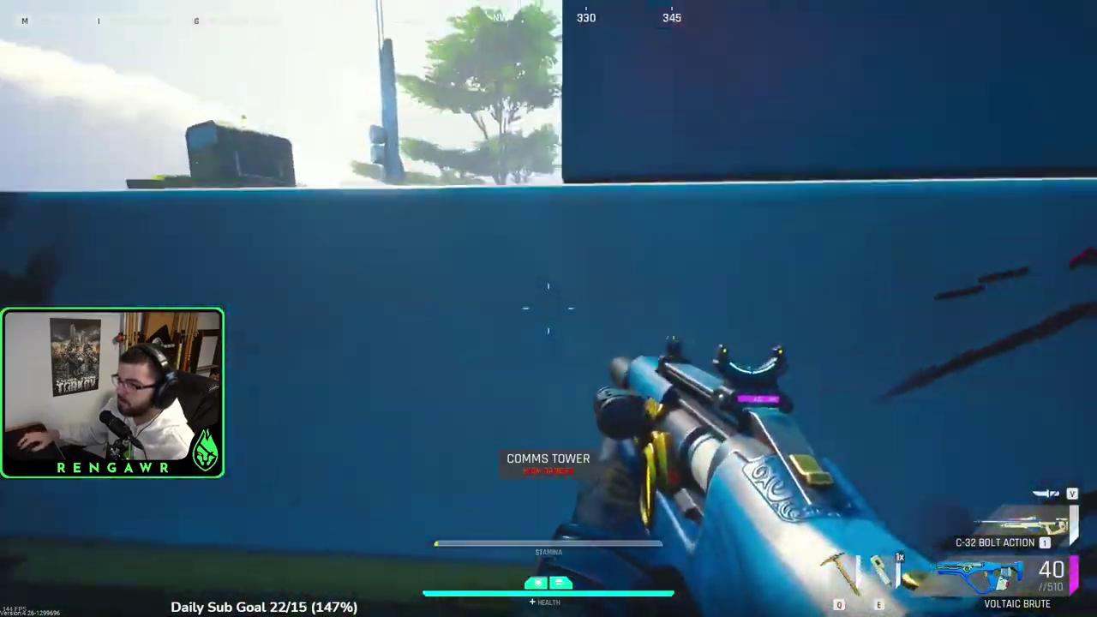
{"action": "key", "text": "w"}
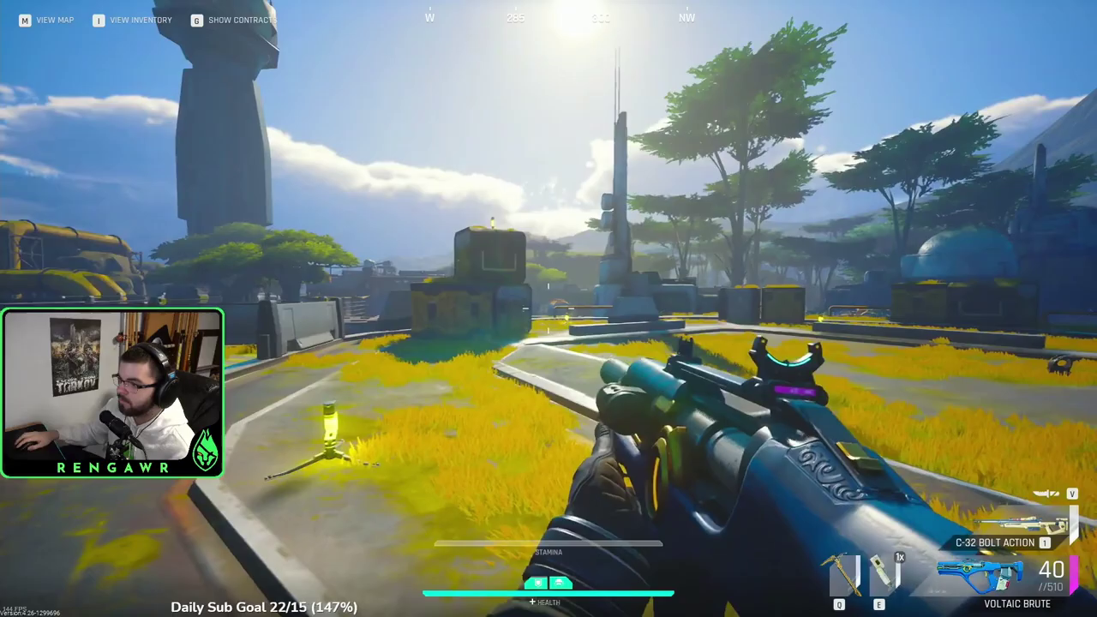
{"action": "key", "text": "w"}
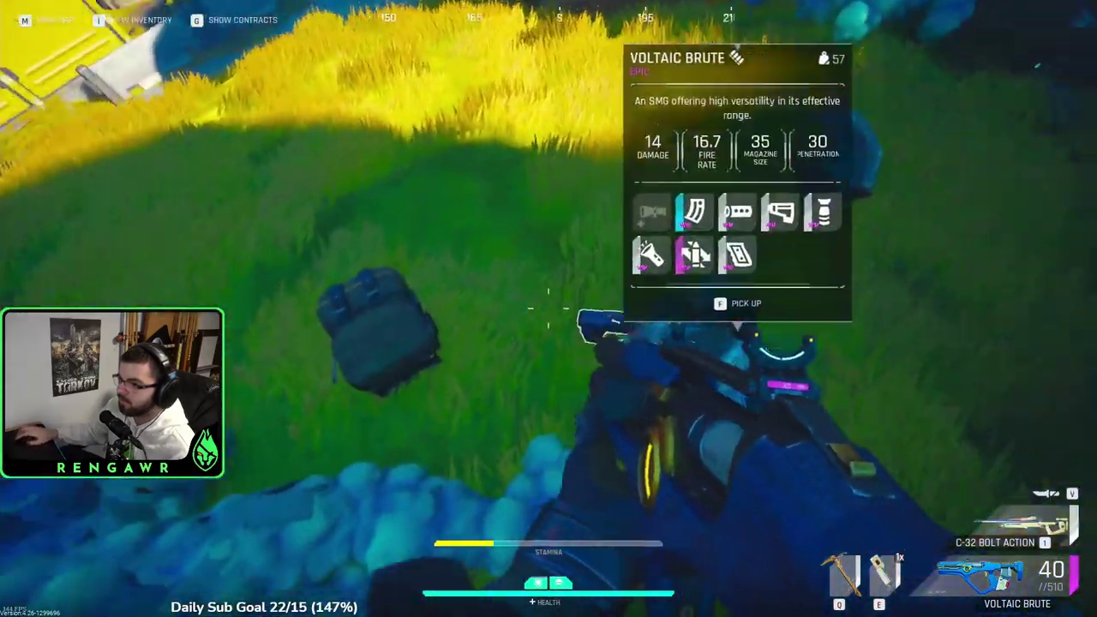
{"action": "key", "text": "f"}
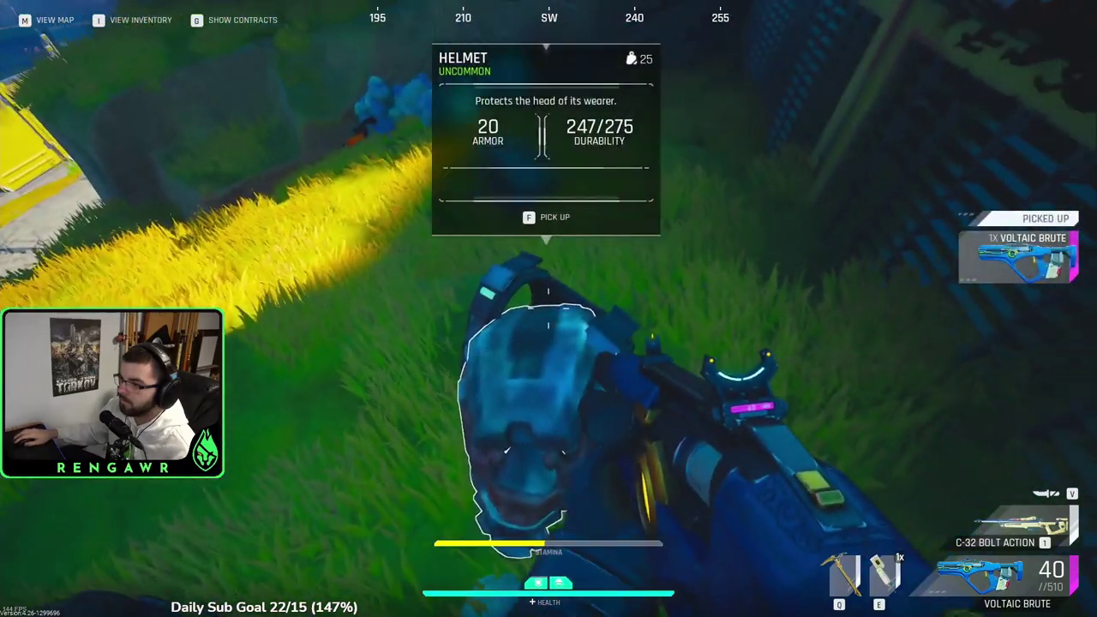
{"action": "key", "text": "f"}
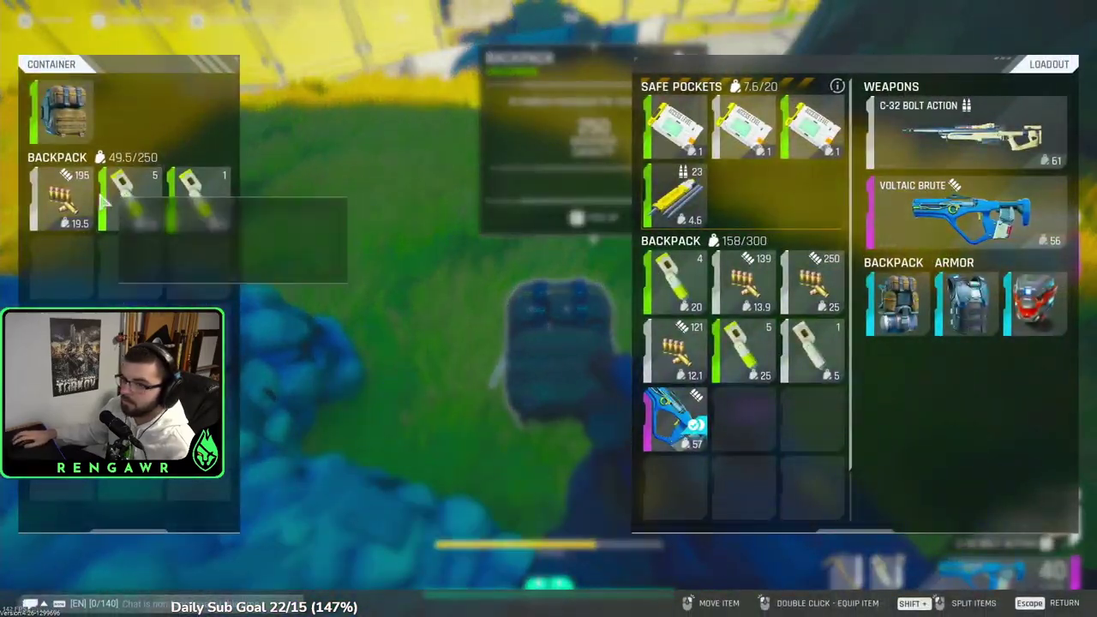
{"action": "key", "text": "Escape"}
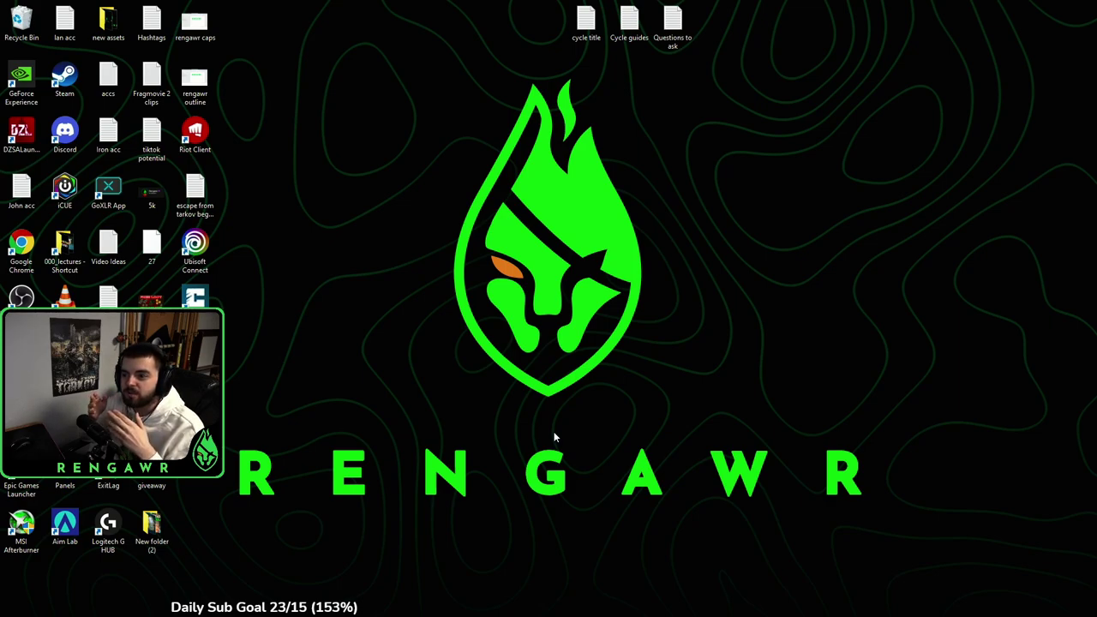
Step: Open the NVIDIA Control Panel from the desktop and bring up the Manage 3D Settings page
{"action": "right_click", "coordinate": [577, 276]}
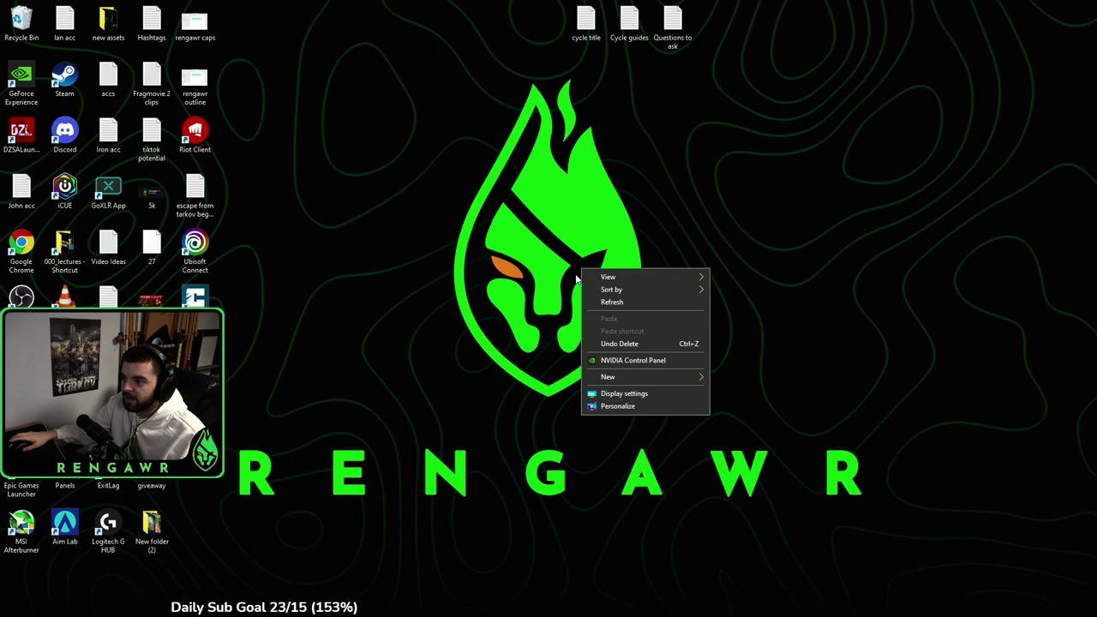
{"action": "left_click", "coordinate": [634, 360]}
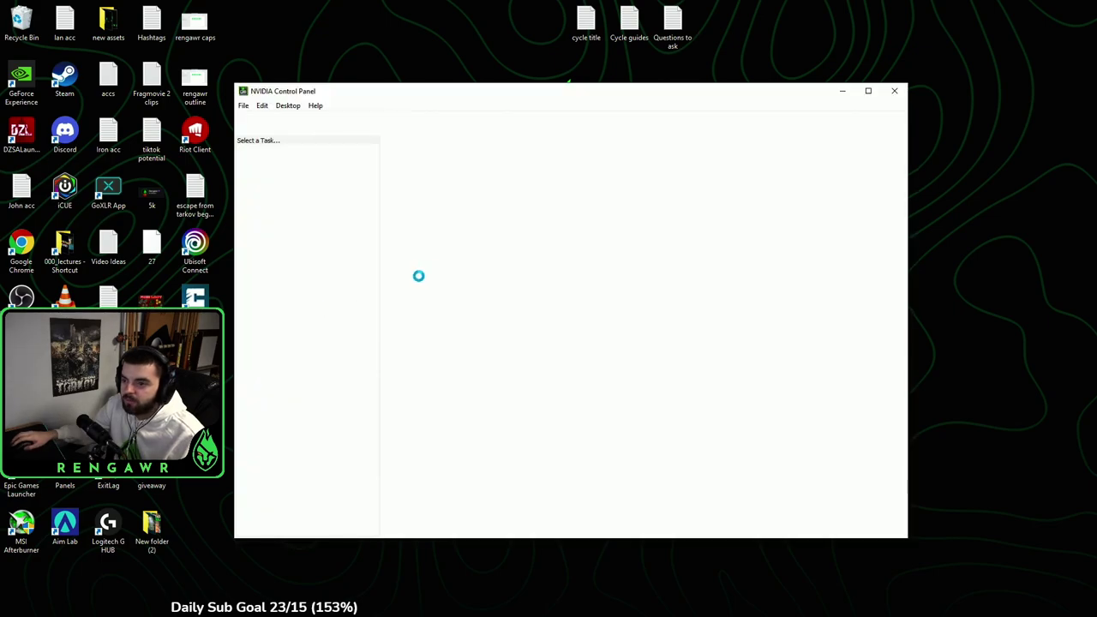
{"action": "left_click", "coordinate": [305, 175]}
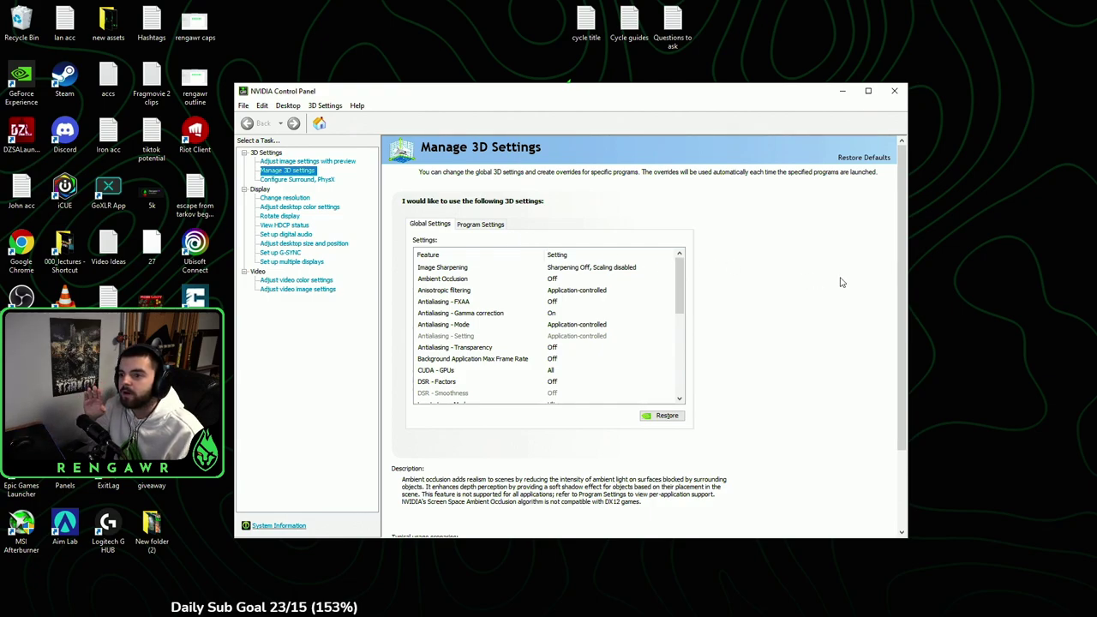
Step: Review the global 3D settings down to the power management mode and look at its available options
{"action": "left_click_drag", "start_coordinate": [686, 295], "coordinate": [682, 317]}
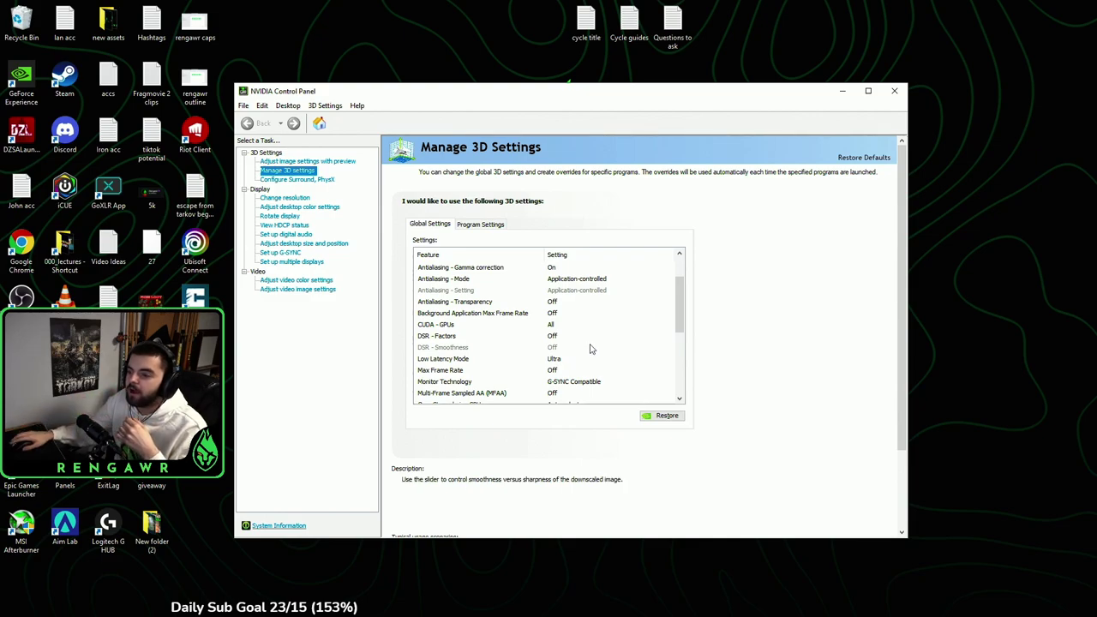
{"action": "scroll", "coordinate": [591, 349], "scroll_direction": "down", "scroll_amount": 1}
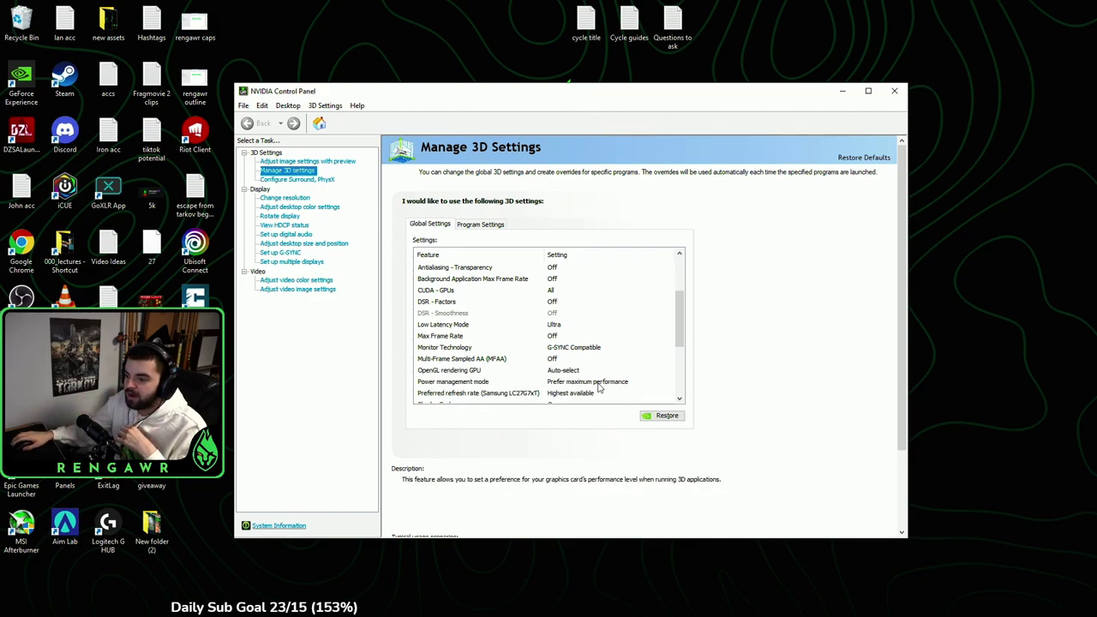
{"action": "left_click", "coordinate": [600, 386]}
{"action": "left_click", "coordinate": [598, 388]}
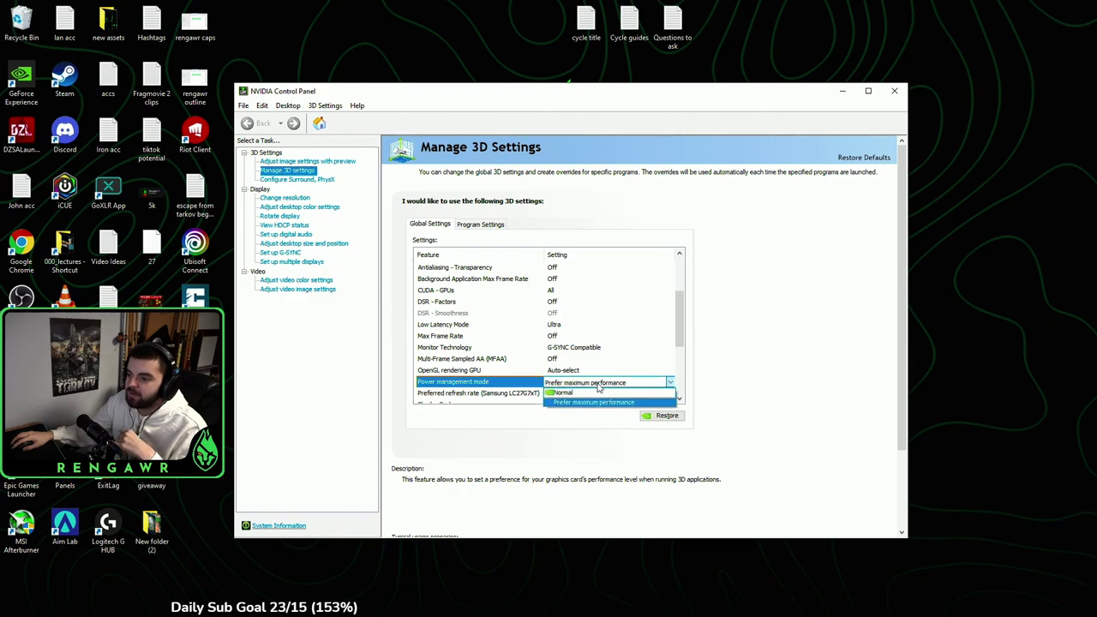
{"action": "left_click", "coordinate": [598, 383]}
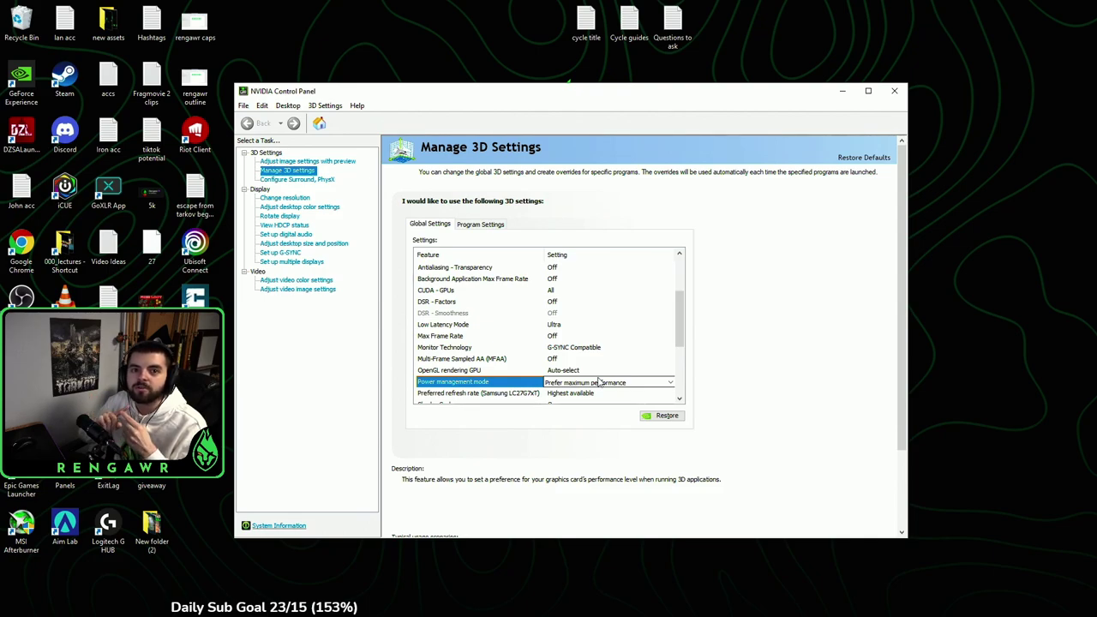
Step: Switch to The Cycle: Frontier and open its video settings
{"action": "key", "text": "alt+Tab"}
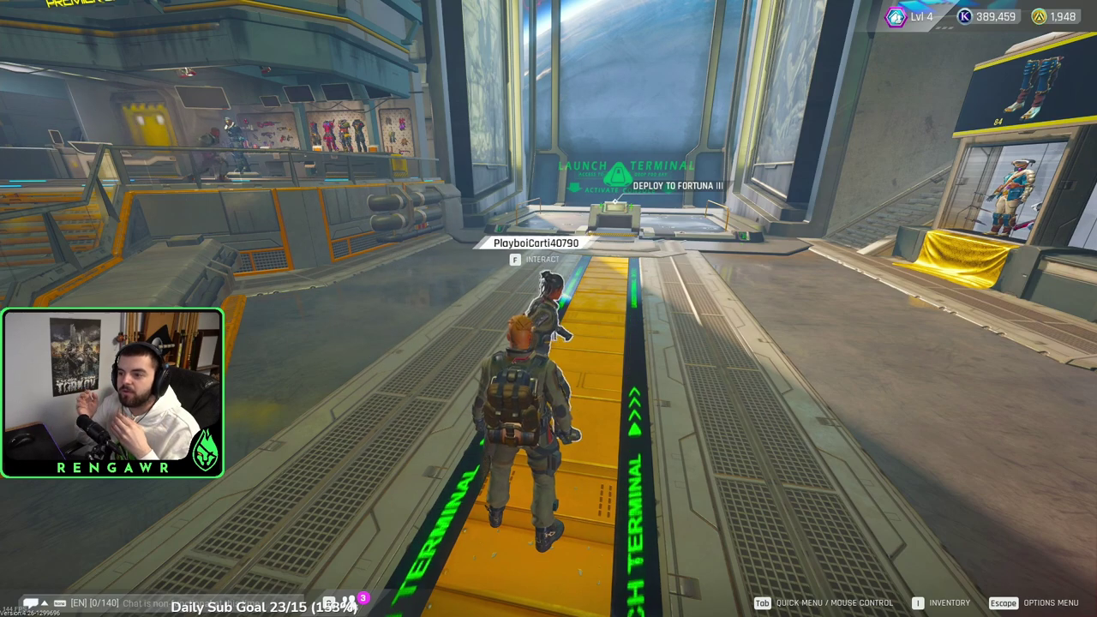
{"action": "key", "text": "Escape"}
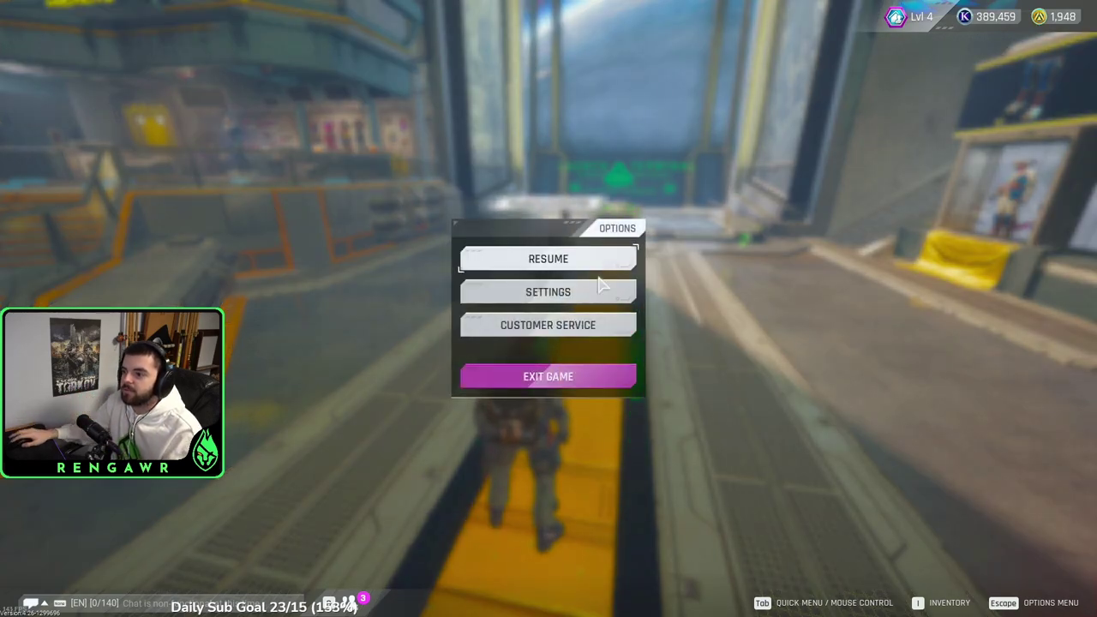
{"action": "left_click", "coordinate": [586, 300]}
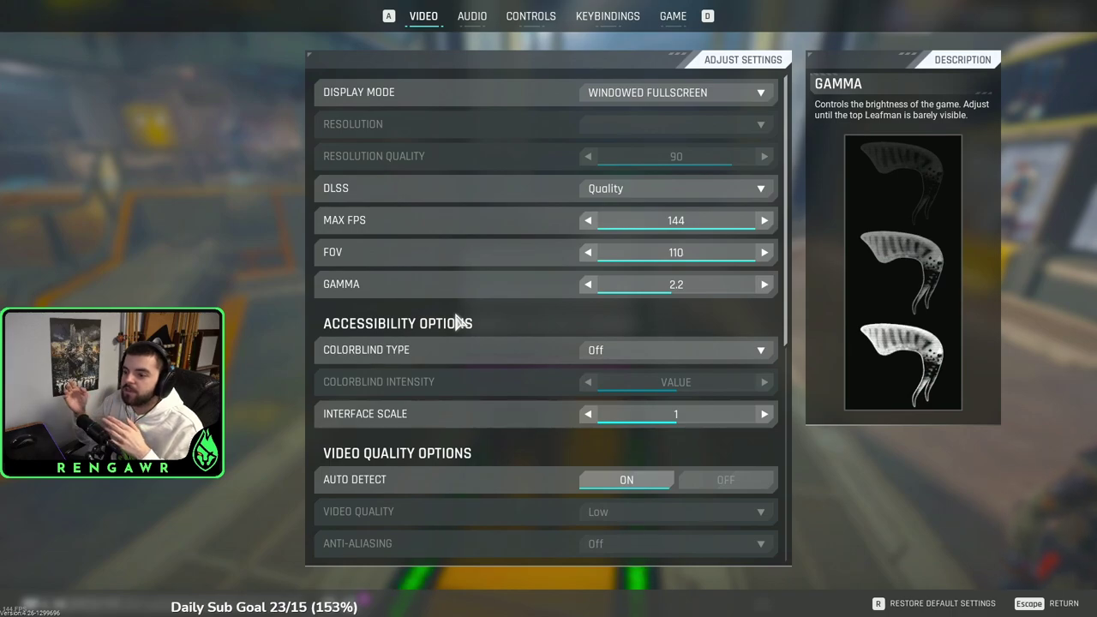
Step: Examine the display, accessibility and video quality options, from the interface scale to foliage quality
{"action": "scroll", "coordinate": [484, 331], "scroll_direction": "down", "scroll_amount": 3}
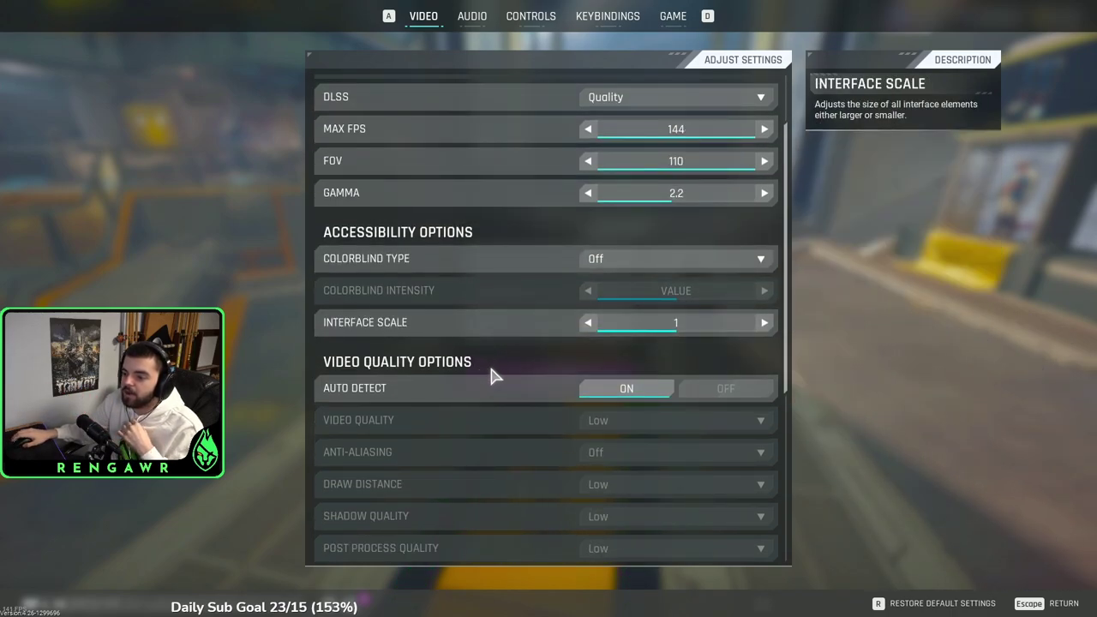
{"action": "scroll", "coordinate": [563, 365], "scroll_direction": "down", "scroll_amount": 1}
{"action": "scroll", "coordinate": [557, 326], "scroll_direction": "down", "scroll_amount": 1}
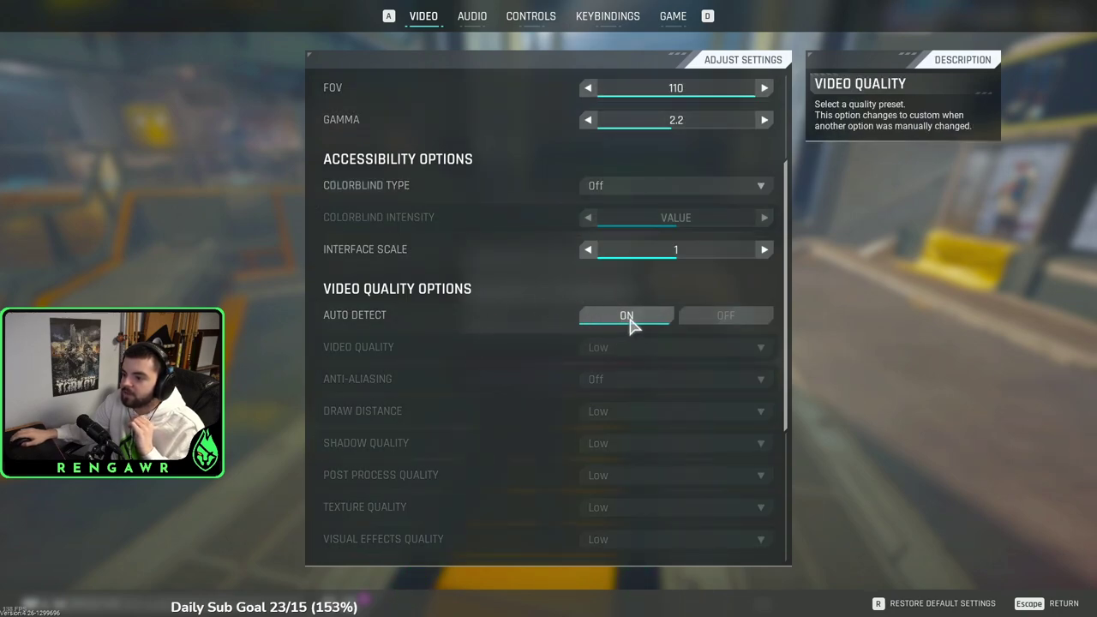
{"action": "scroll", "coordinate": [484, 324], "scroll_direction": "down", "scroll_amount": 2}
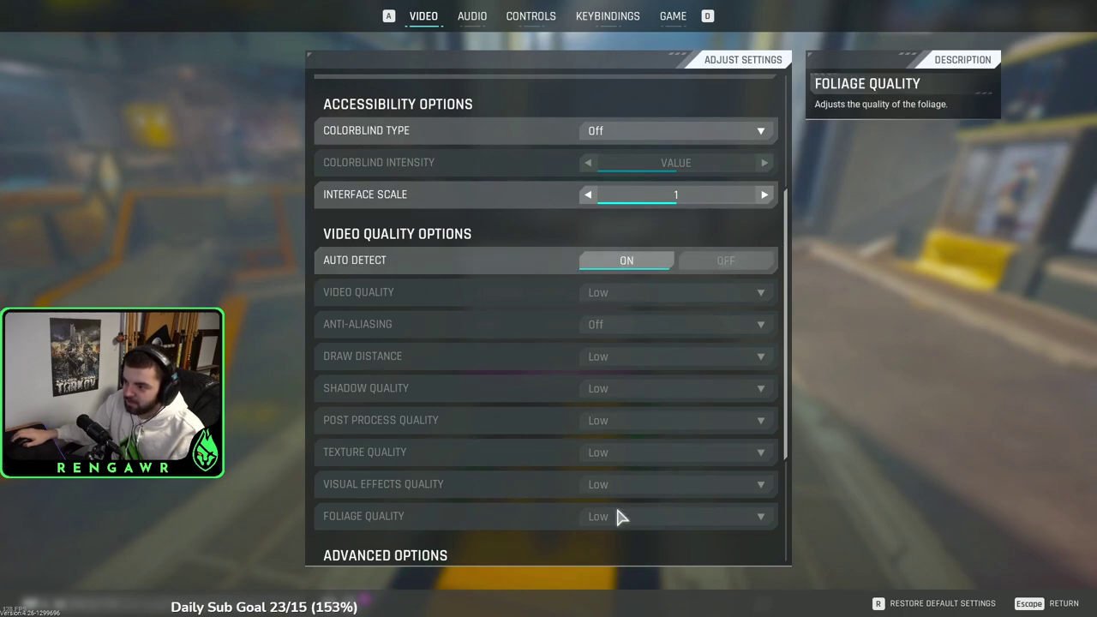
{"action": "scroll", "coordinate": [603, 388], "scroll_direction": "up", "scroll_amount": 1}
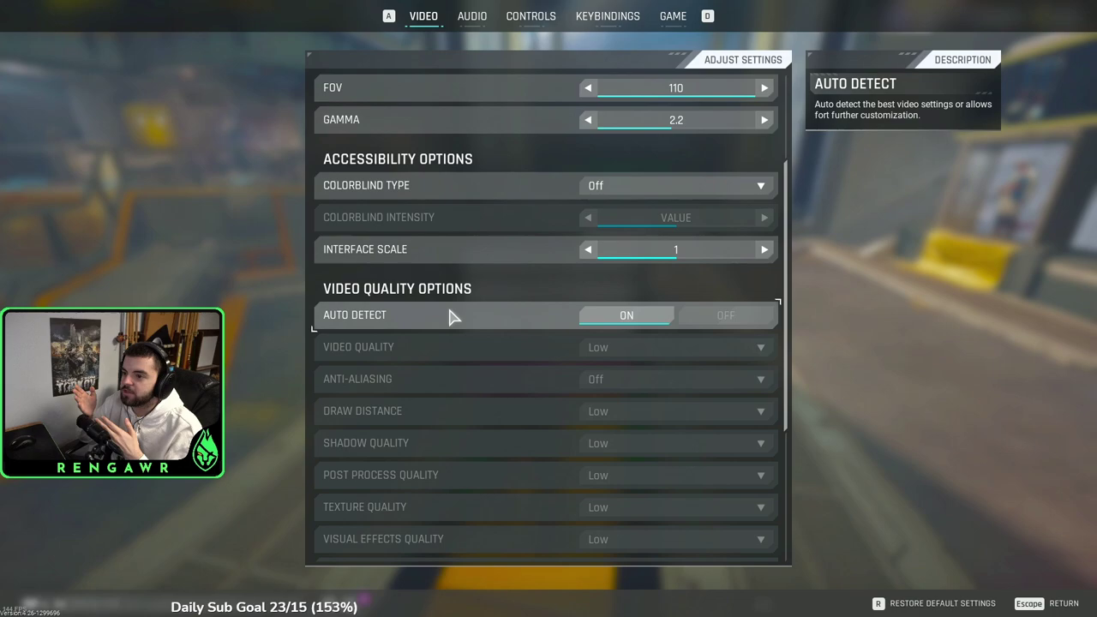
{"action": "scroll", "coordinate": [453, 317], "scroll_direction": "up", "scroll_amount": 1}
{"action": "scroll", "coordinate": [454, 318], "scroll_direction": "up", "scroll_amount": 4}
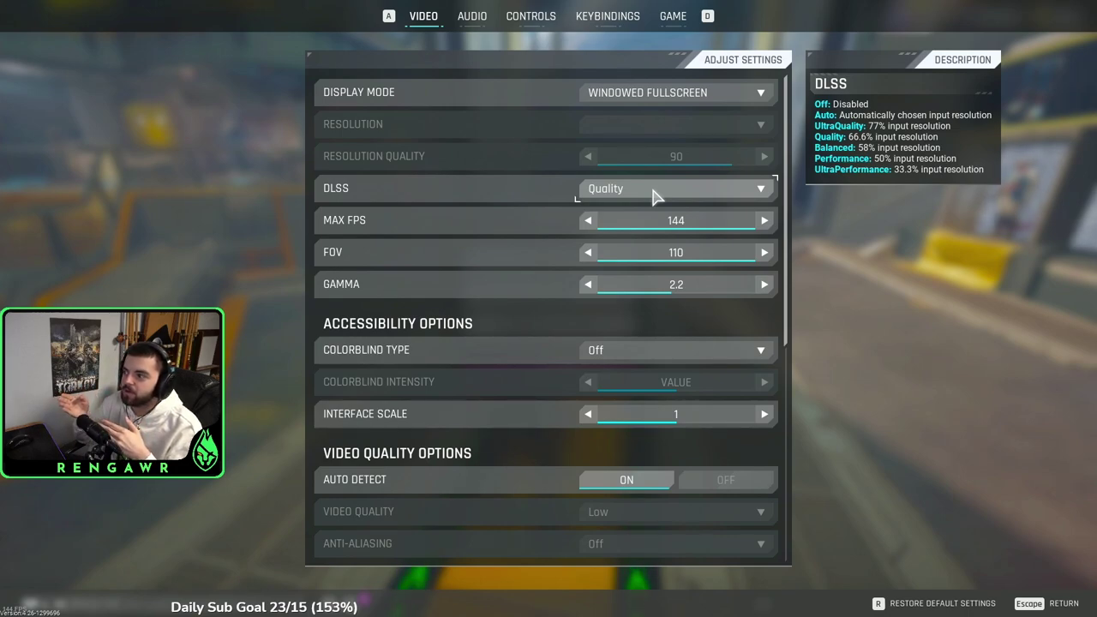
Step: Look at the available DLSS modes and examine the video settings through to the advanced options, including motion blur and image sharpening
{"action": "left_click", "coordinate": [653, 191]}
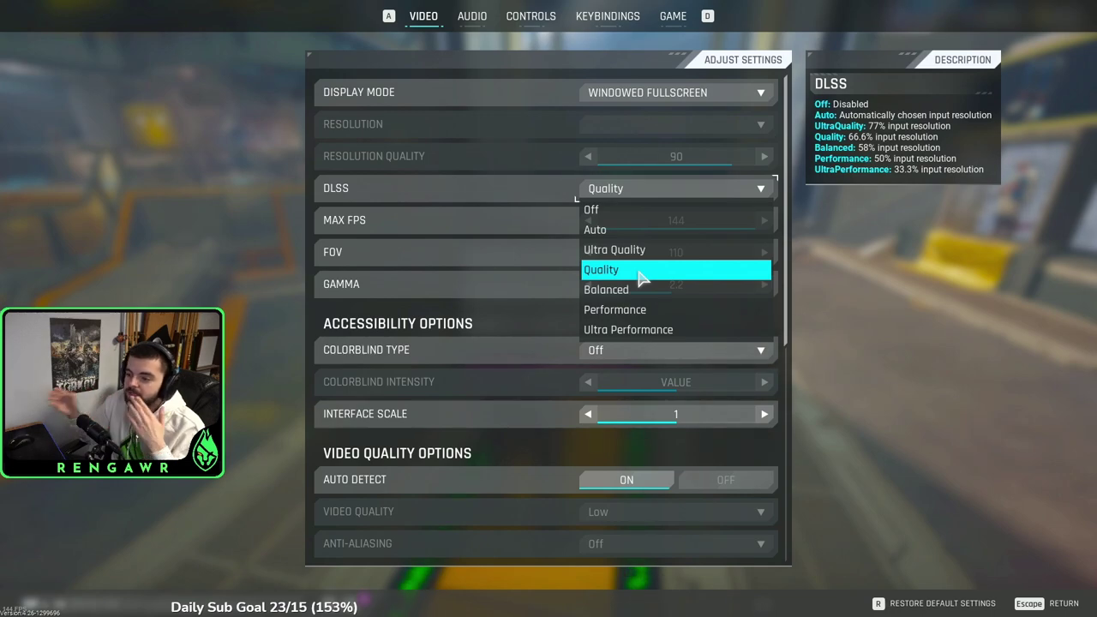
{"action": "left_click", "coordinate": [490, 321]}
{"action": "scroll", "coordinate": [496, 316], "scroll_direction": "down", "scroll_amount": 1}
{"action": "scroll", "coordinate": [495, 316], "scroll_direction": "down", "scroll_amount": 2}
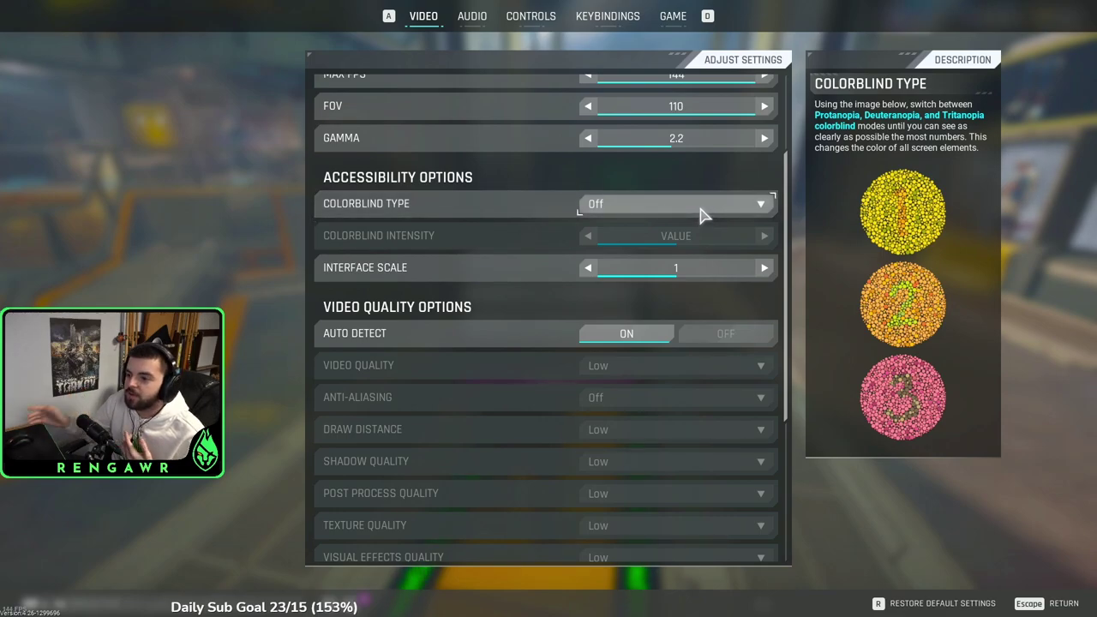
{"action": "scroll", "coordinate": [685, 266], "scroll_direction": "down", "scroll_amount": 6}
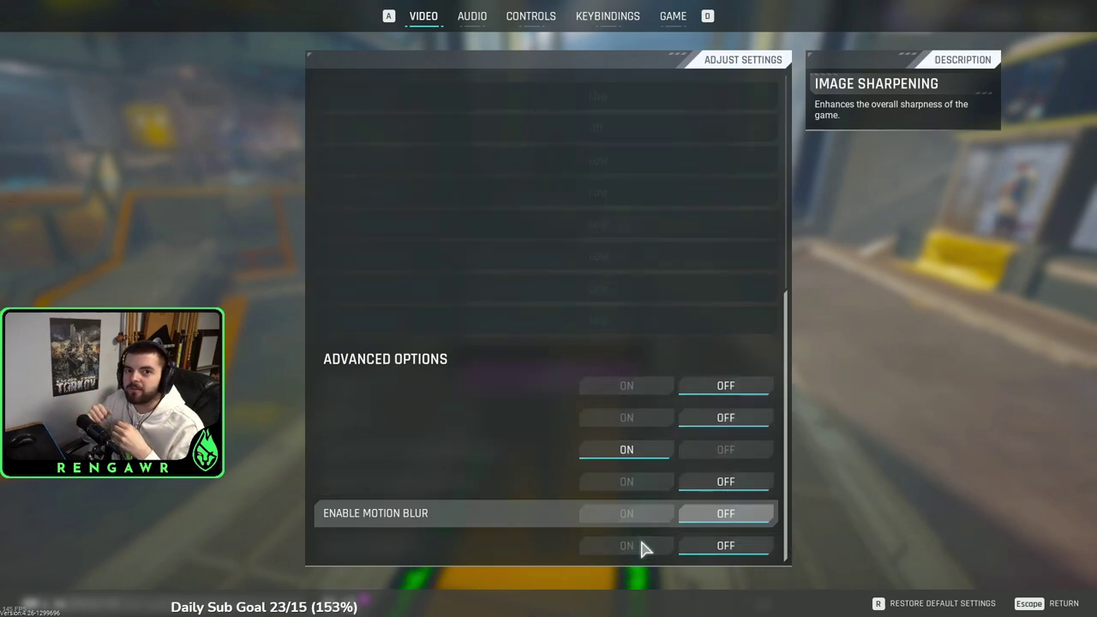
Step: Switch back to the NVIDIA Control Panel and open the desktop color settings
{"action": "key", "text": "alt+Tab"}
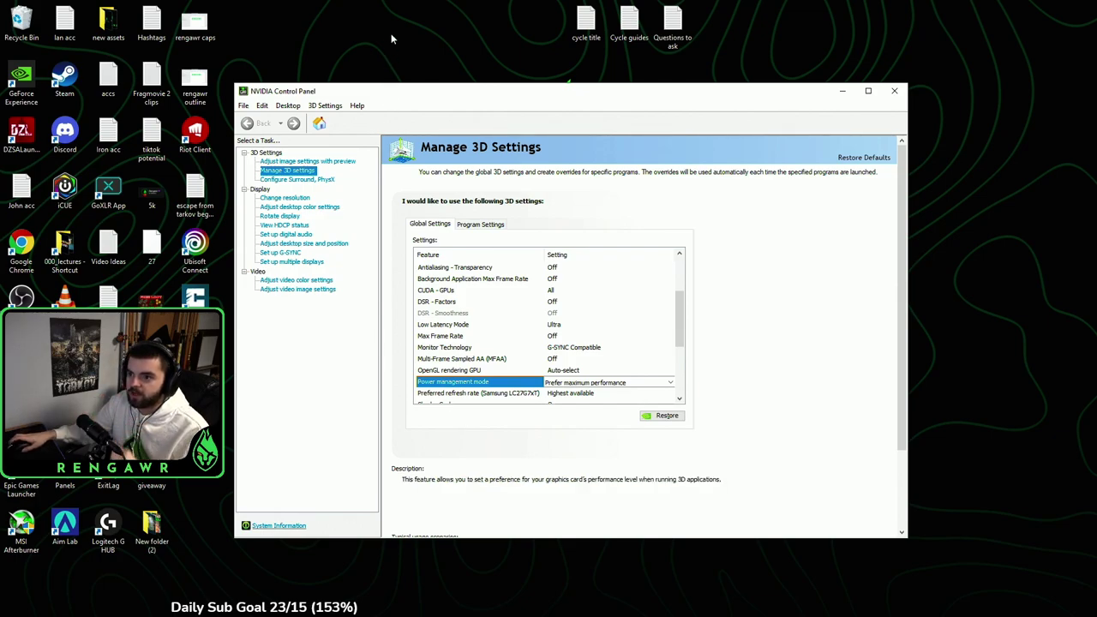
{"action": "right_click", "coordinate": [430, 3]}
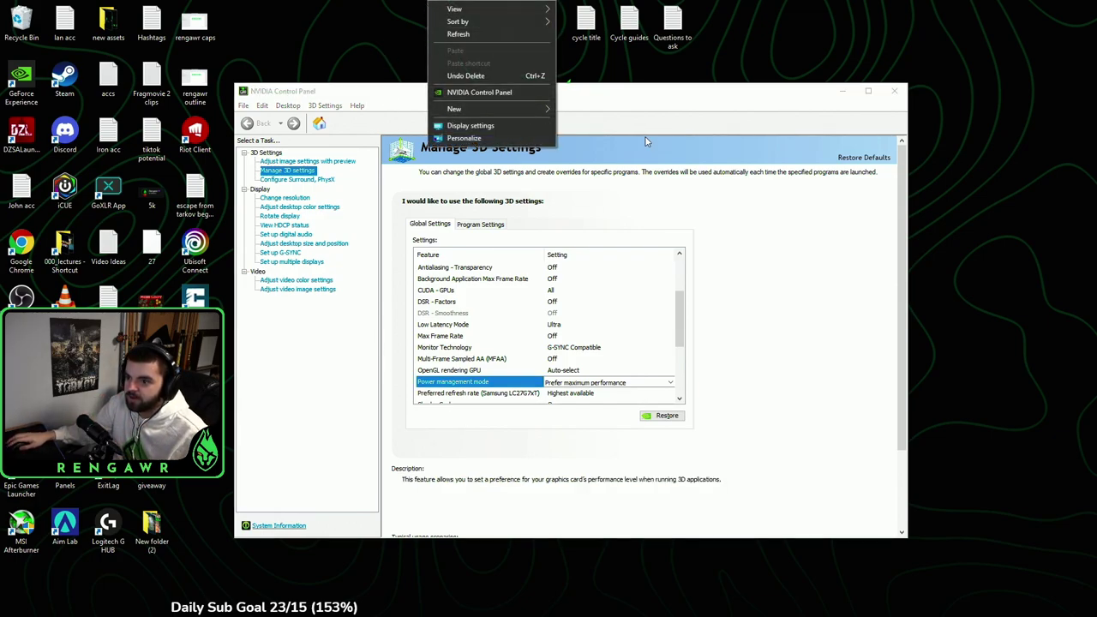
{"action": "left_click", "coordinate": [696, 128]}
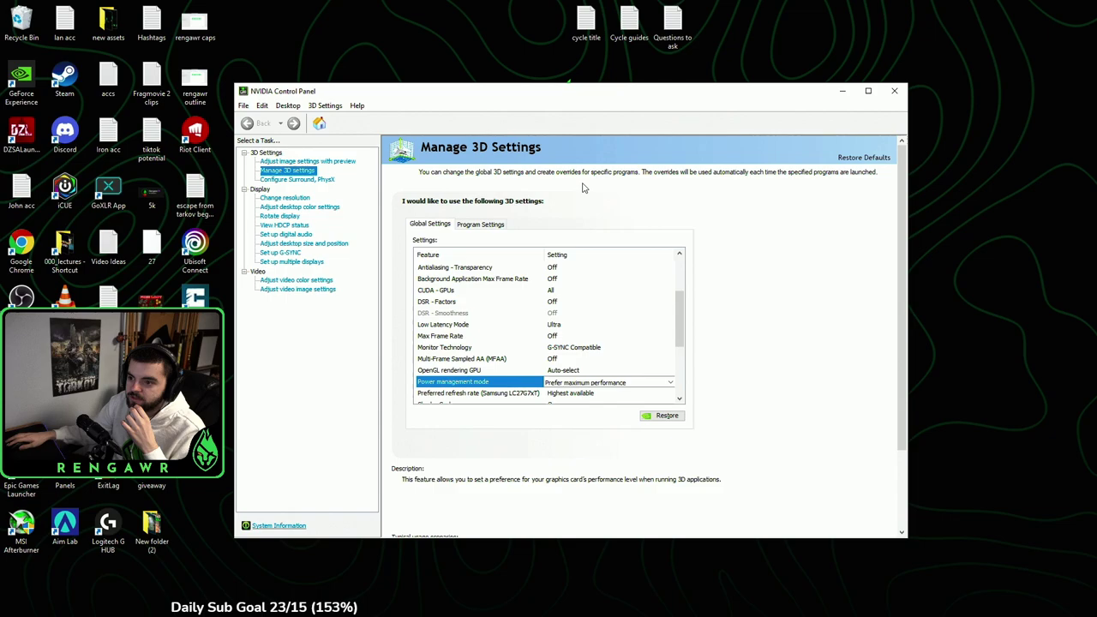
{"action": "left_click", "coordinate": [311, 209]}
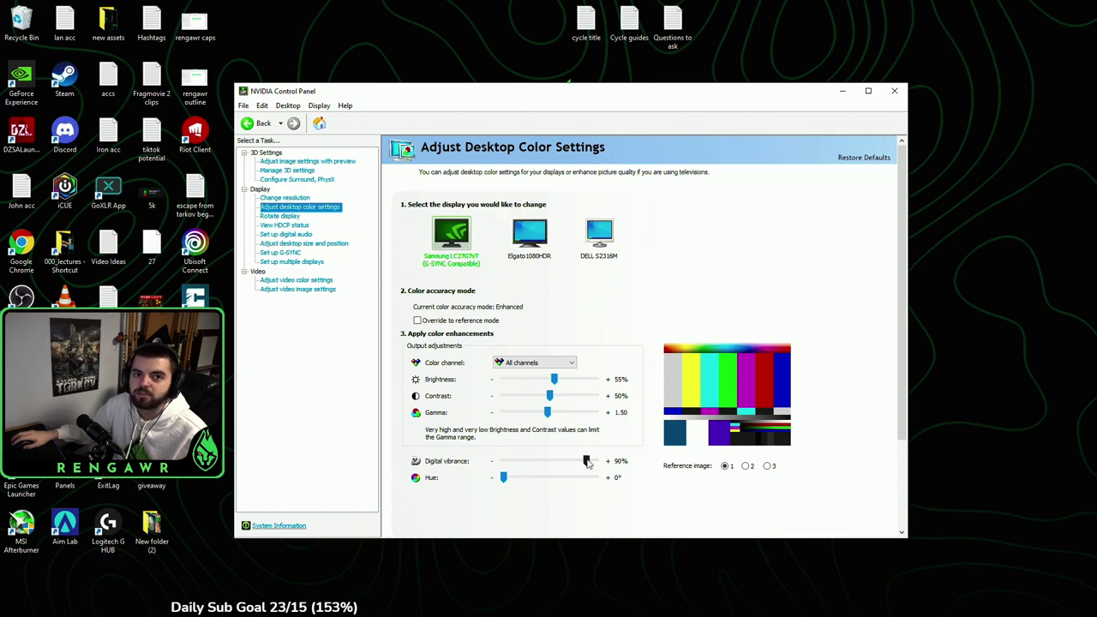
Step: Compare digital vibrance levels on the Samsung display by lowering it to 55% and raising it again past 84%
{"action": "left_click_drag", "start_coordinate": [580, 464], "coordinate": [551, 468]}
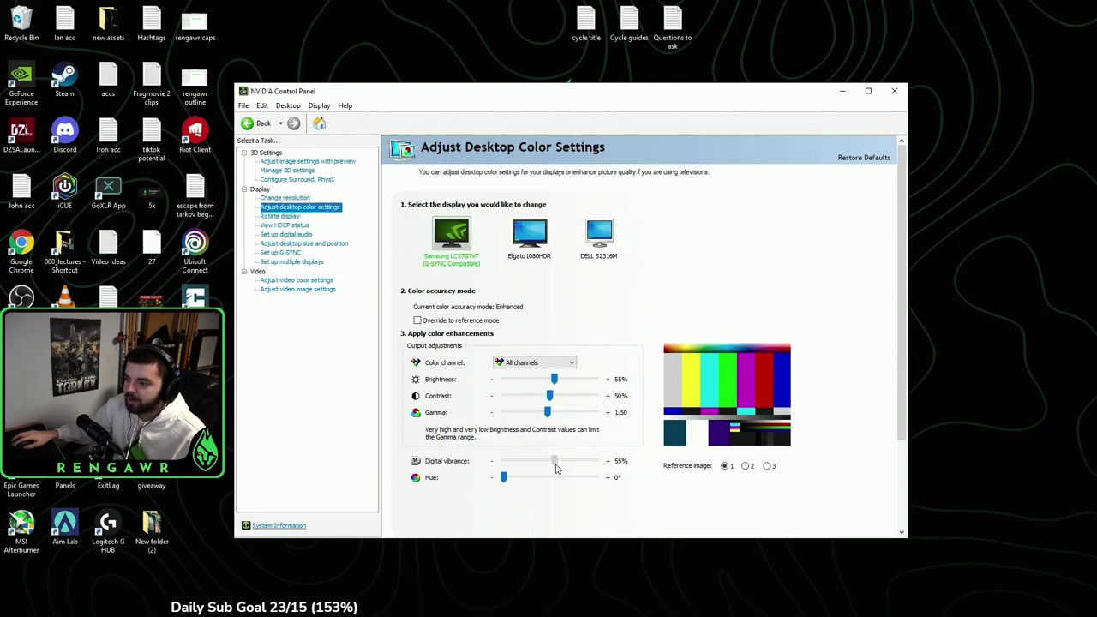
{"action": "left_click_drag", "start_coordinate": [556, 467], "coordinate": [575, 466]}
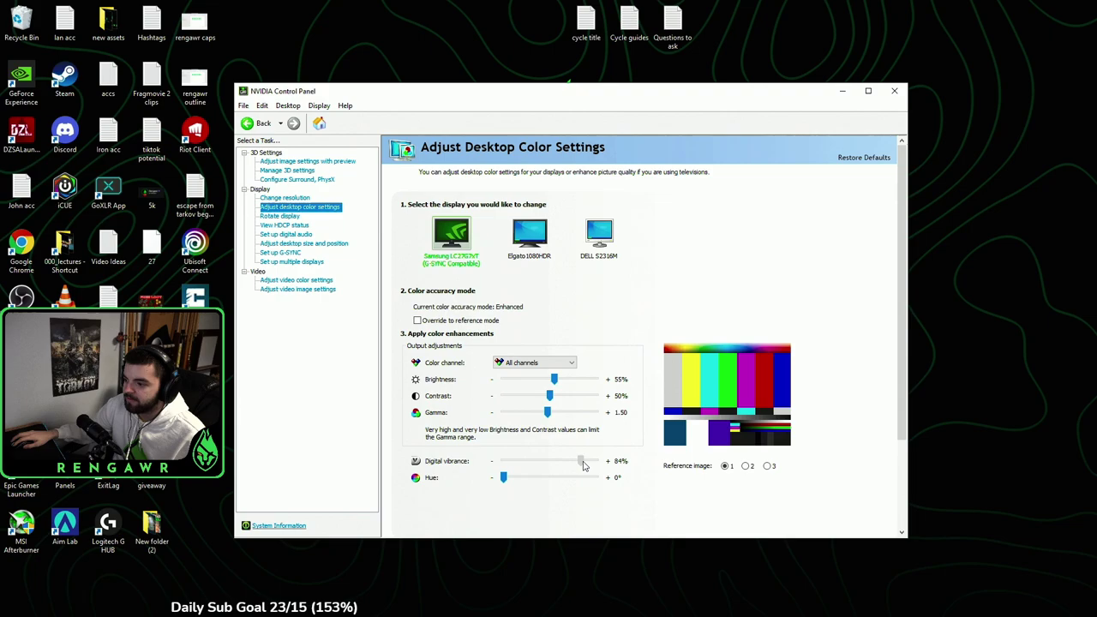
{"action": "left_click_drag", "start_coordinate": [588, 464], "coordinate": [586, 463]}
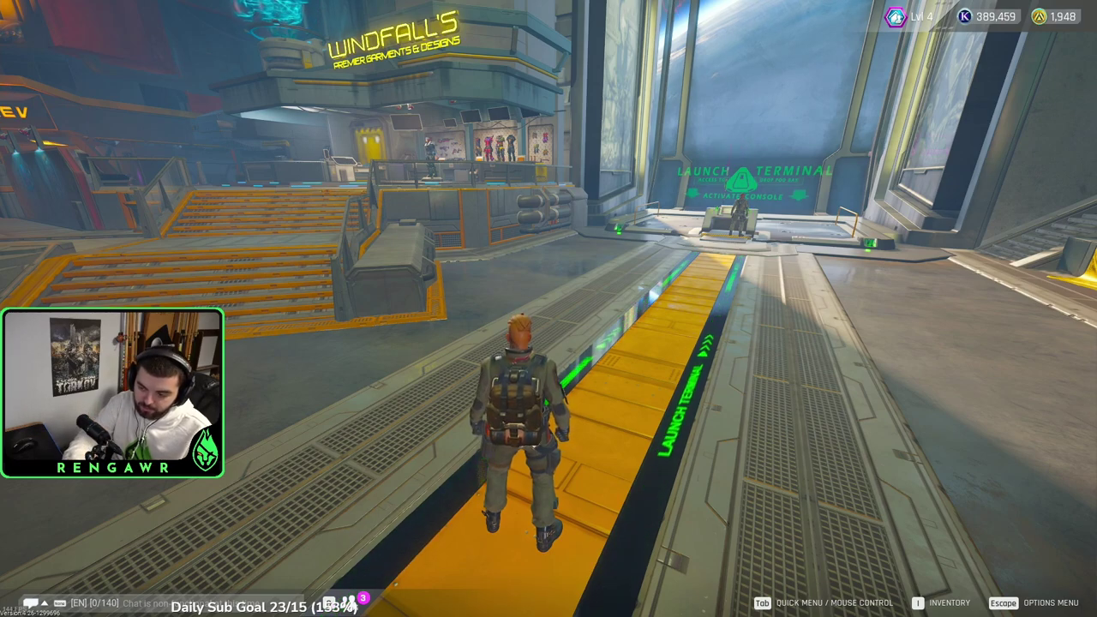
Step: Switch to The Cycle: Frontier, open the NVIDIA game filter overlay, preview style 1 and select style 2
{"action": "key", "text": "alt+F3"}
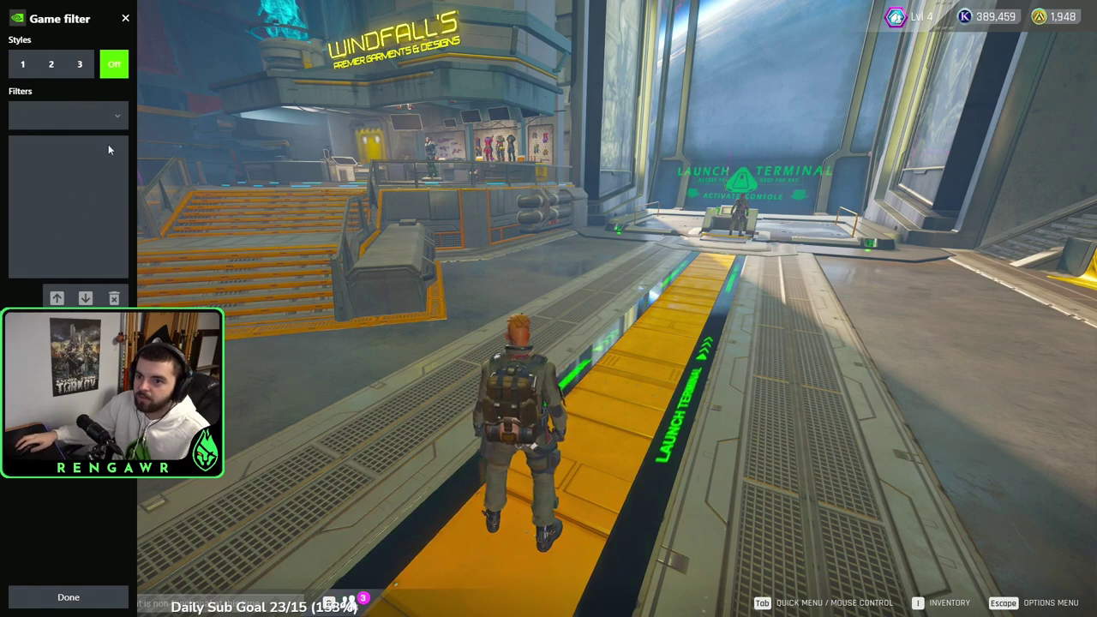
{"action": "left_click", "coordinate": [22, 64]}
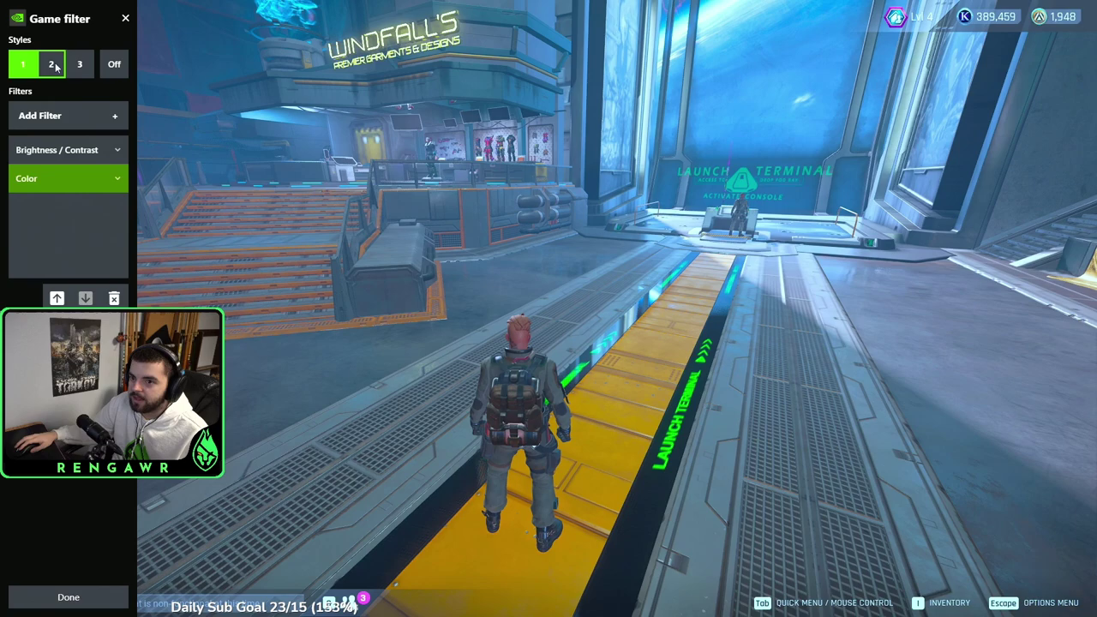
{"action": "left_click", "coordinate": [53, 66]}
Step: Add a Brightness / Contrast filter to style 2 with exposure at 10% and contrast at 14%
{"action": "left_click", "coordinate": [76, 120]}
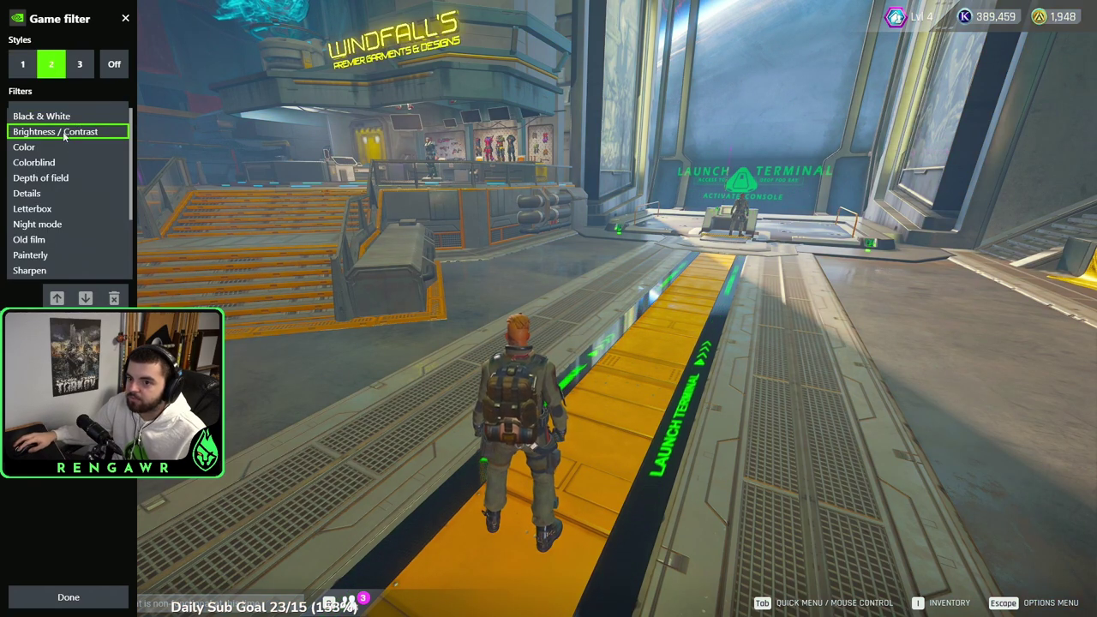
{"action": "left_click", "coordinate": [64, 133]}
{"action": "left_click", "coordinate": [119, 152]}
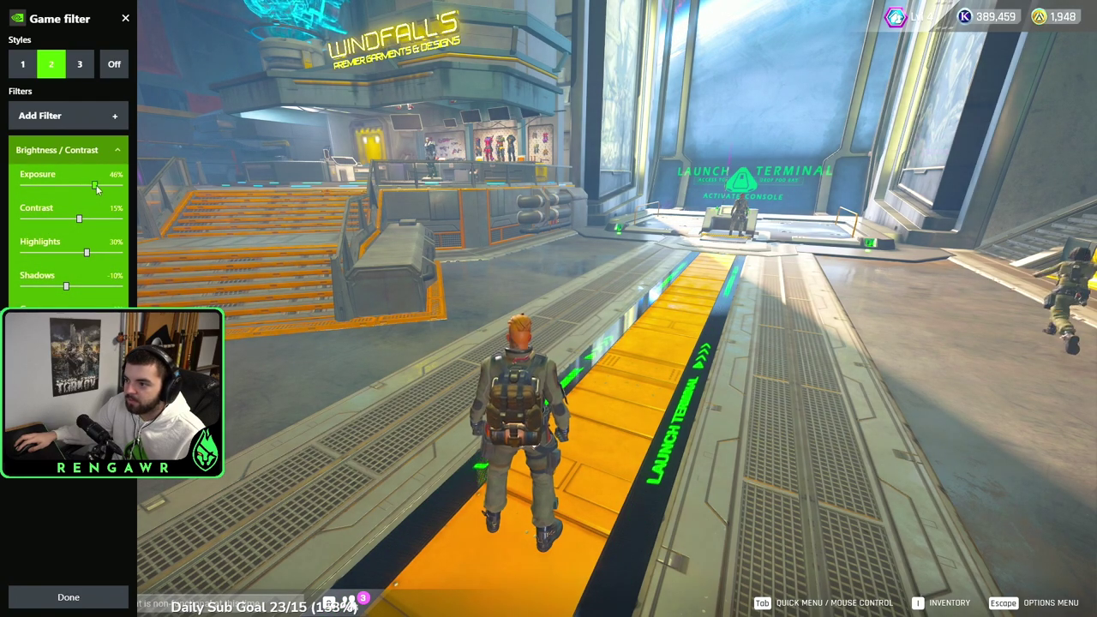
{"action": "left_click_drag", "start_coordinate": [81, 187], "coordinate": [87, 256]}
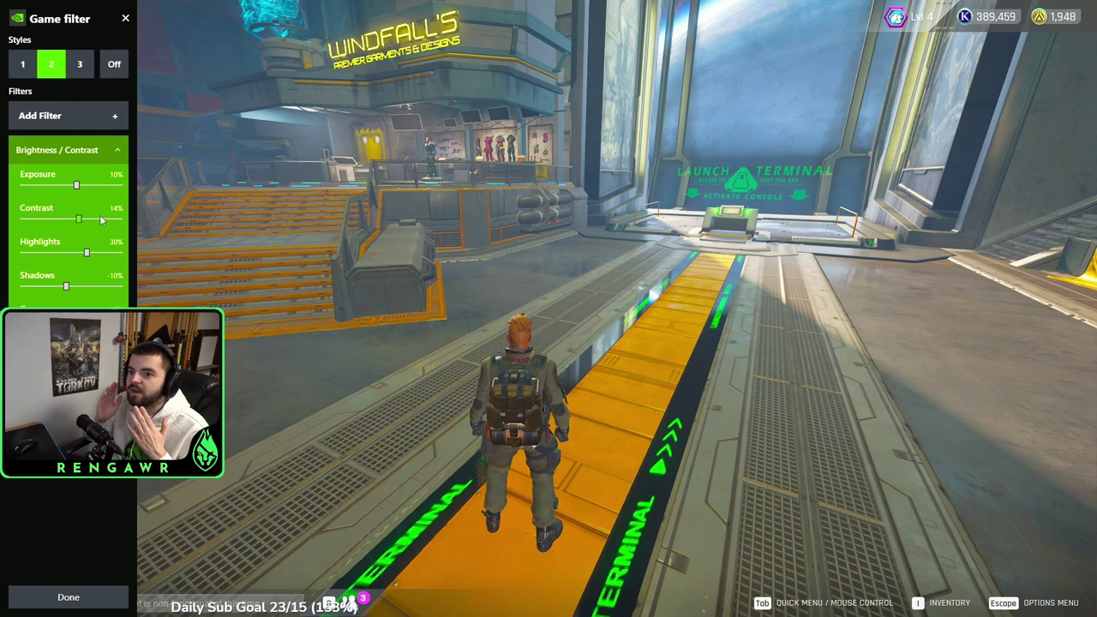
Step: Add a Color filter with tint color 35%, tint intensity 44%, temperature 24 and vibrance -12, and switch the game filter off
{"action": "left_click", "coordinate": [116, 116]}
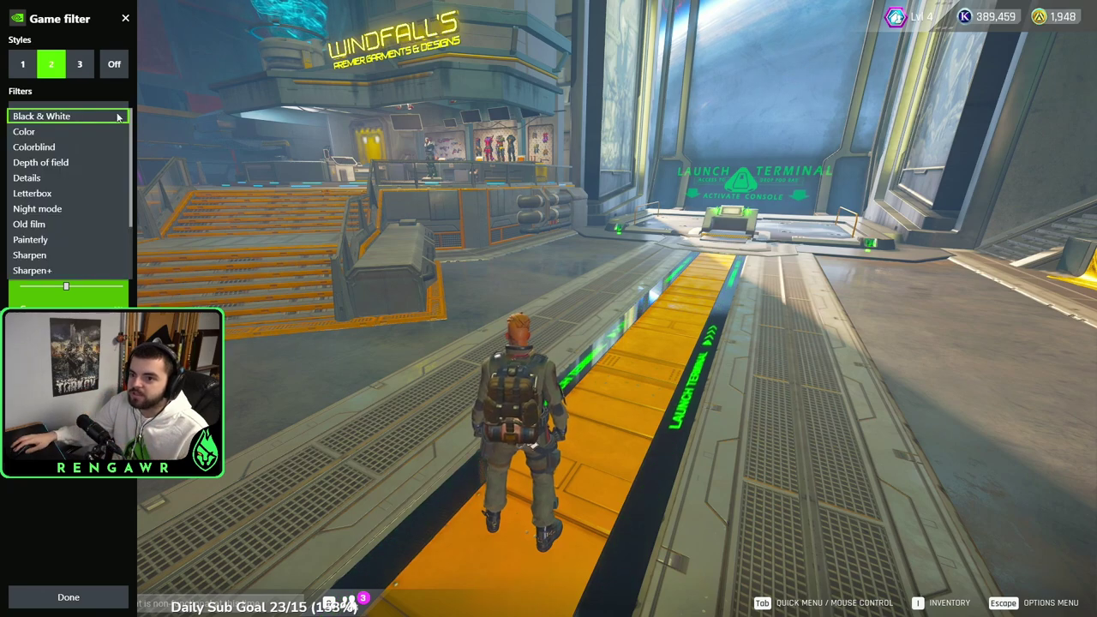
{"action": "left_click", "coordinate": [90, 137]}
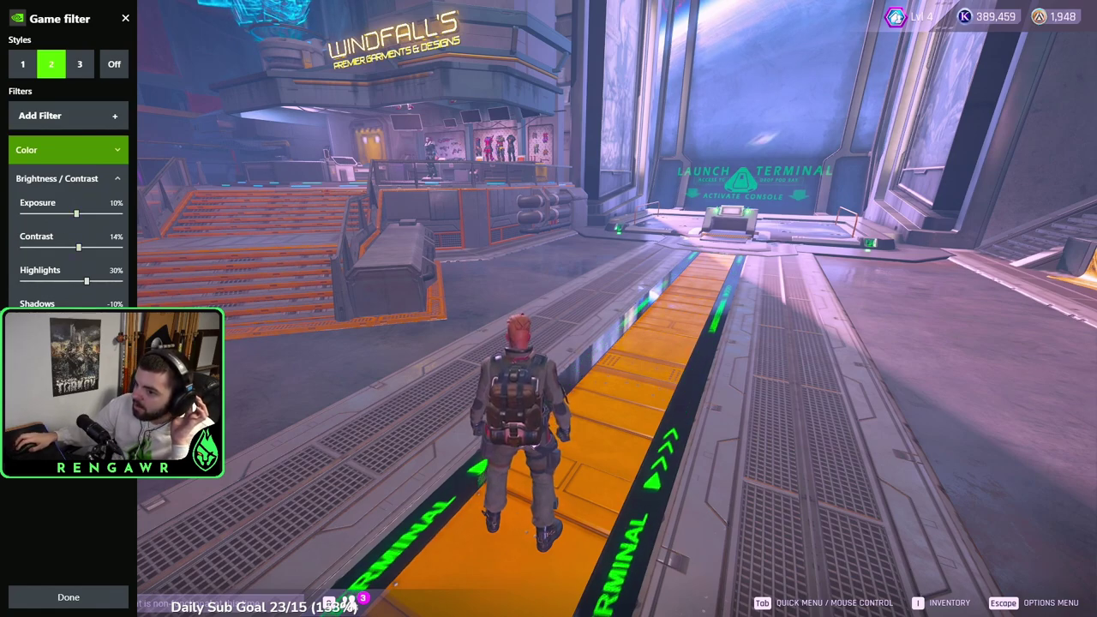
{"action": "left_click", "coordinate": [52, 150]}
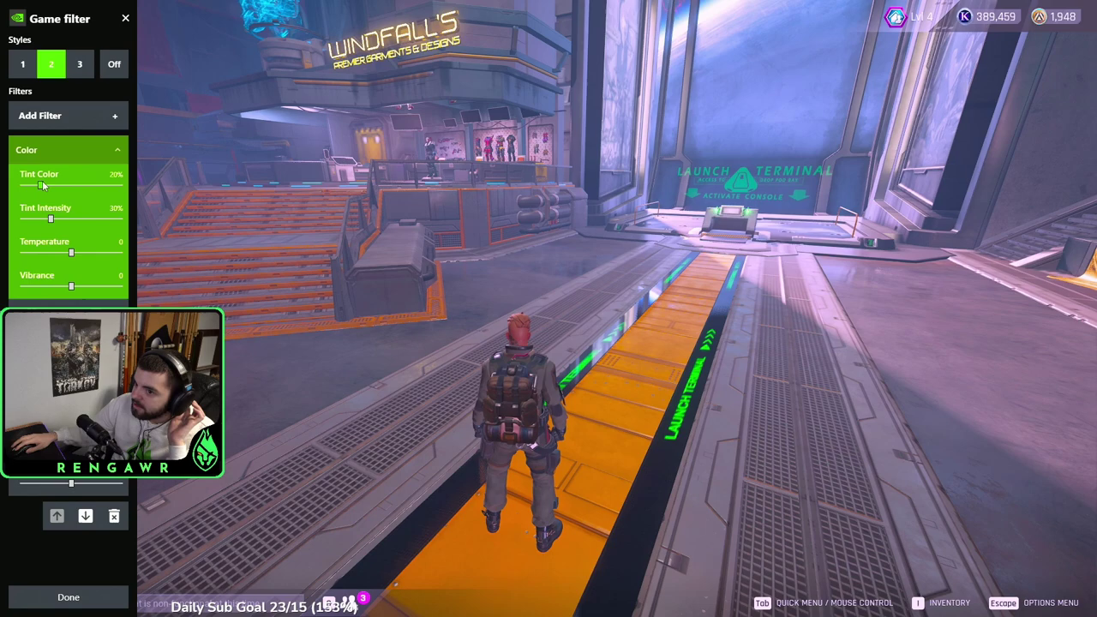
{"action": "mouse_move", "coordinate": [42, 186]}
{"action": "left_mouse_down"}
{"action": "mouse_move", "coordinate": [52, 187]}
{"action": "mouse_move", "coordinate": [30, 188]}
{"action": "mouse_move", "coordinate": [118, 184]}
{"action": "mouse_move", "coordinate": [48, 187]}
{"action": "mouse_move", "coordinate": [57, 196]}
{"action": "left_mouse_up"}
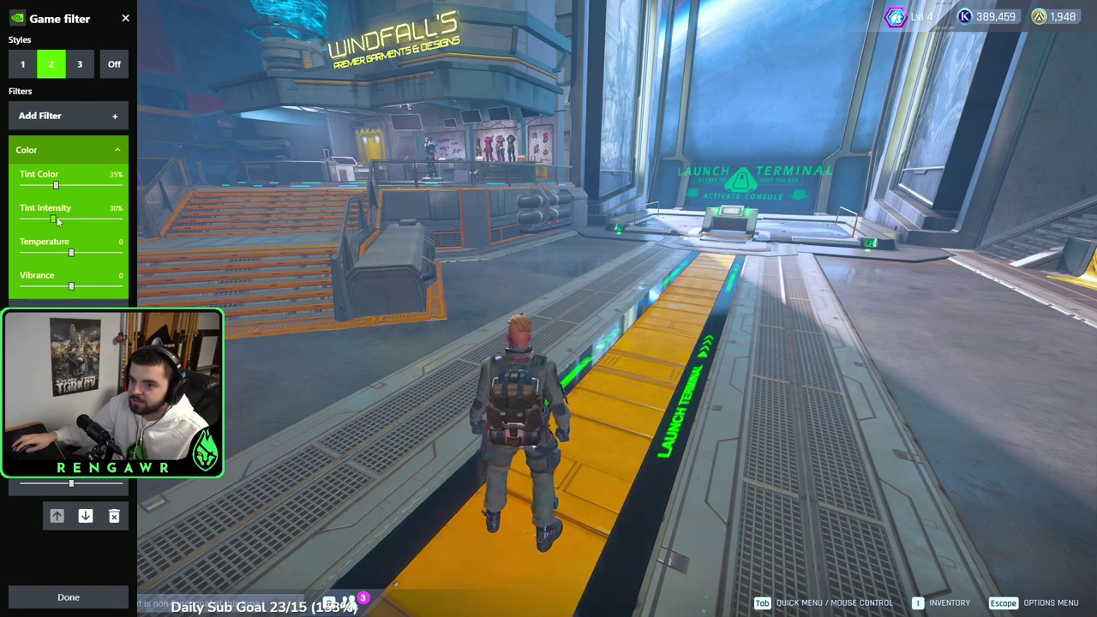
{"action": "left_click_drag", "start_coordinate": [64, 220], "coordinate": [74, 220]}
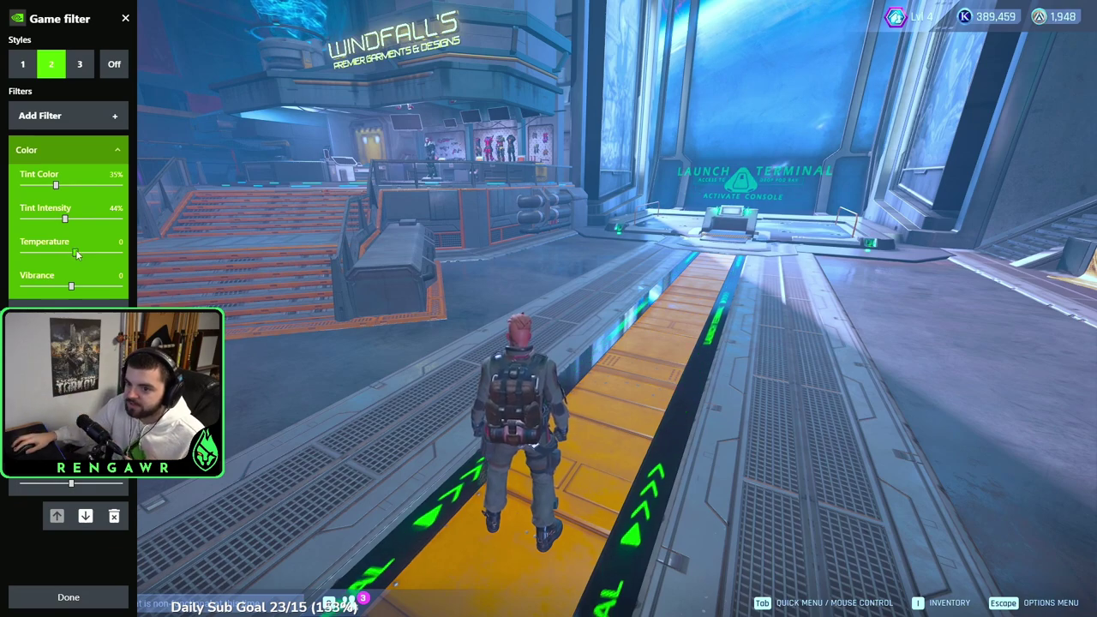
{"action": "mouse_move", "coordinate": [76, 249]}
{"action": "left_mouse_down"}
{"action": "mouse_move", "coordinate": [94, 252]}
{"action": "mouse_move", "coordinate": [80, 251]}
{"action": "left_mouse_up"}
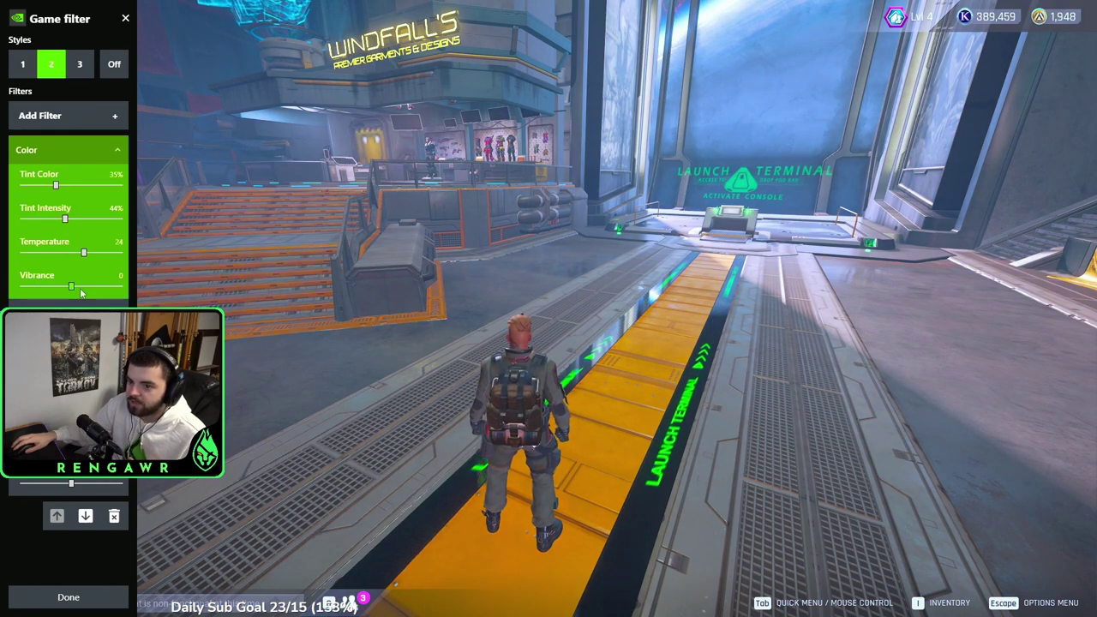
{"action": "mouse_move", "coordinate": [73, 288]}
{"action": "left_mouse_down"}
{"action": "mouse_move", "coordinate": [122, 290]}
{"action": "mouse_move", "coordinate": [64, 287]}
{"action": "left_mouse_up"}
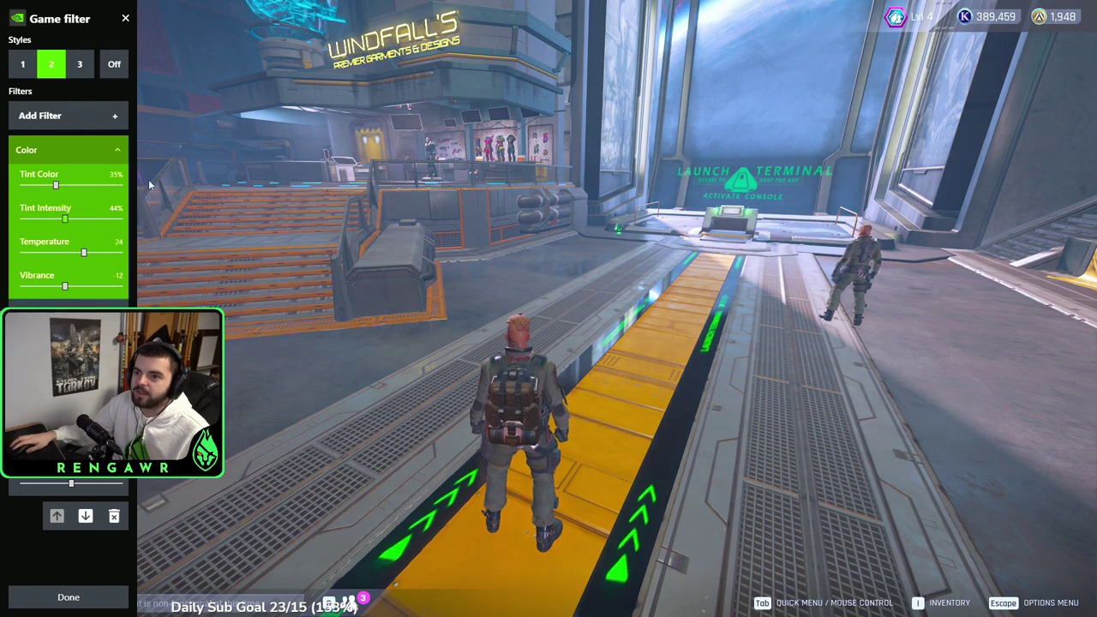
{"action": "left_click", "coordinate": [115, 65]}
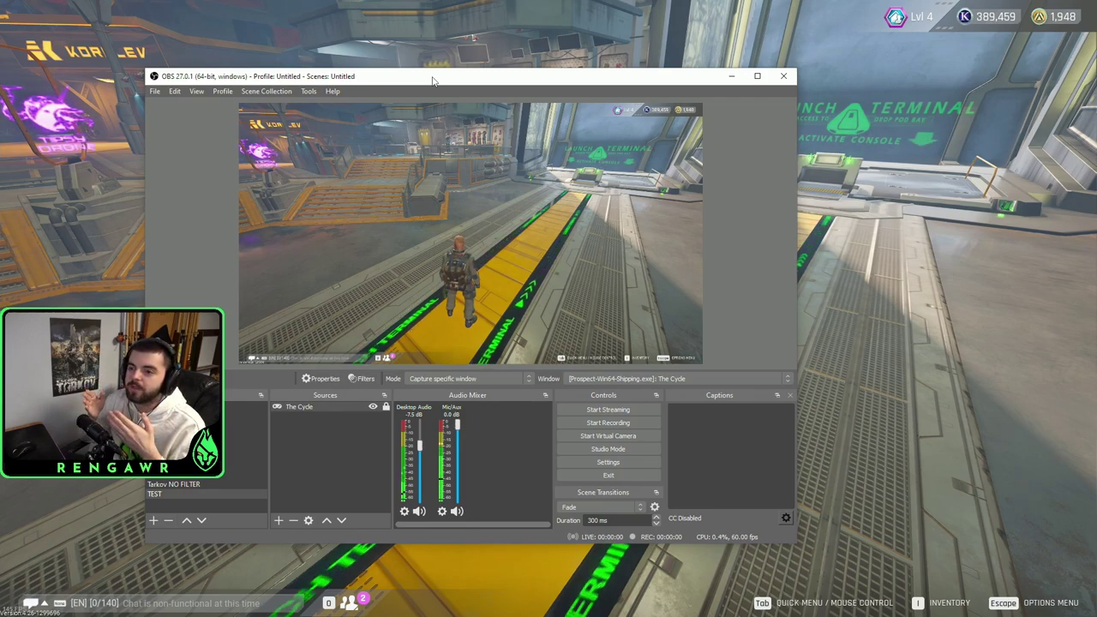
Step: Switch to OBS and add a Color Correction filter to The Cycle source, keeping the default filter name
{"action": "left_click_drag", "start_coordinate": [471, 82], "coordinate": [515, 77]}
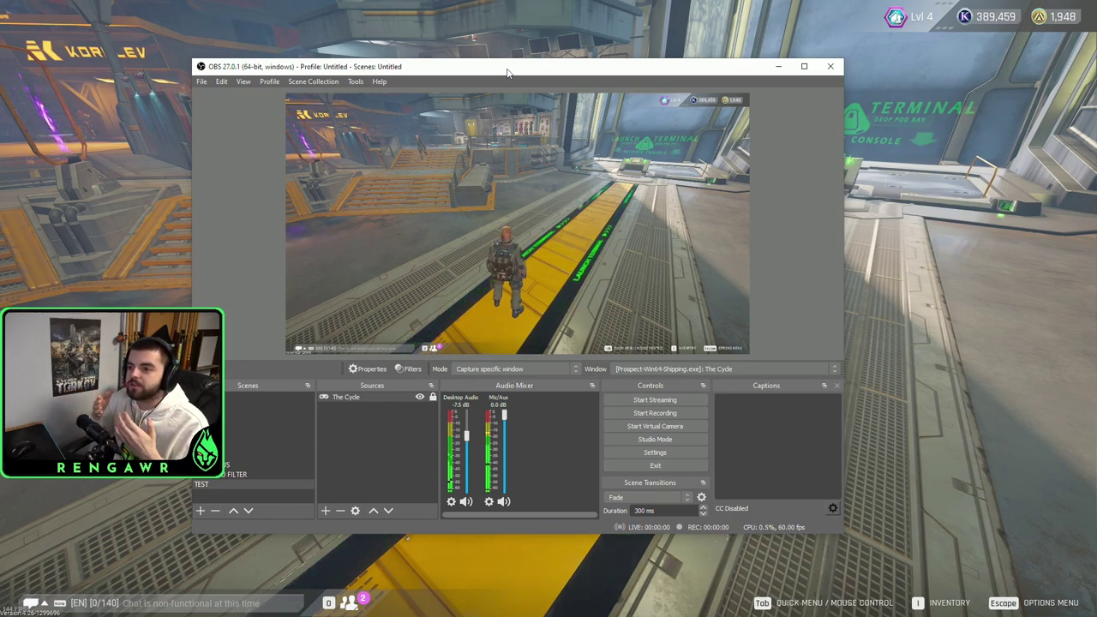
{"action": "left_click", "coordinate": [360, 397]}
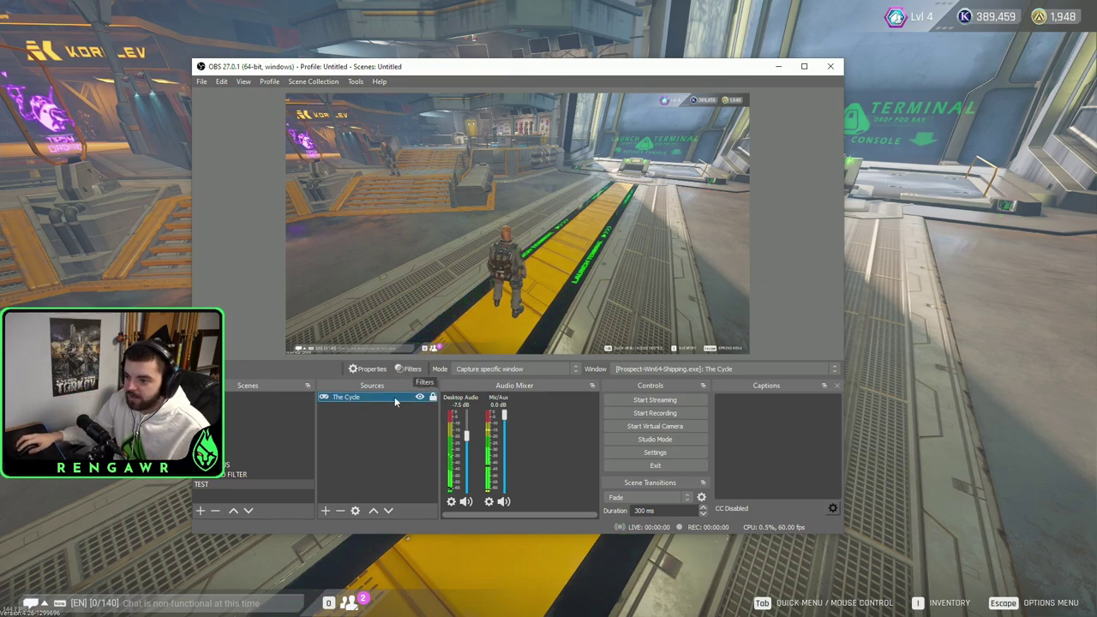
{"action": "right_click", "coordinate": [396, 401]}
{"action": "left_click", "coordinate": [411, 377]}
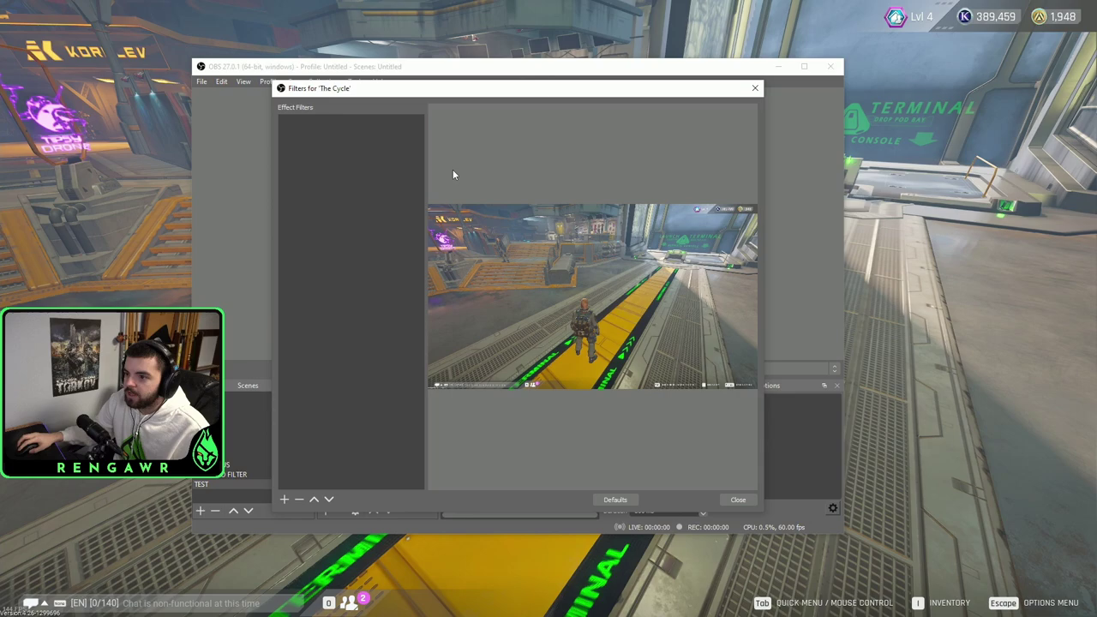
{"action": "left_click", "coordinate": [283, 499]}
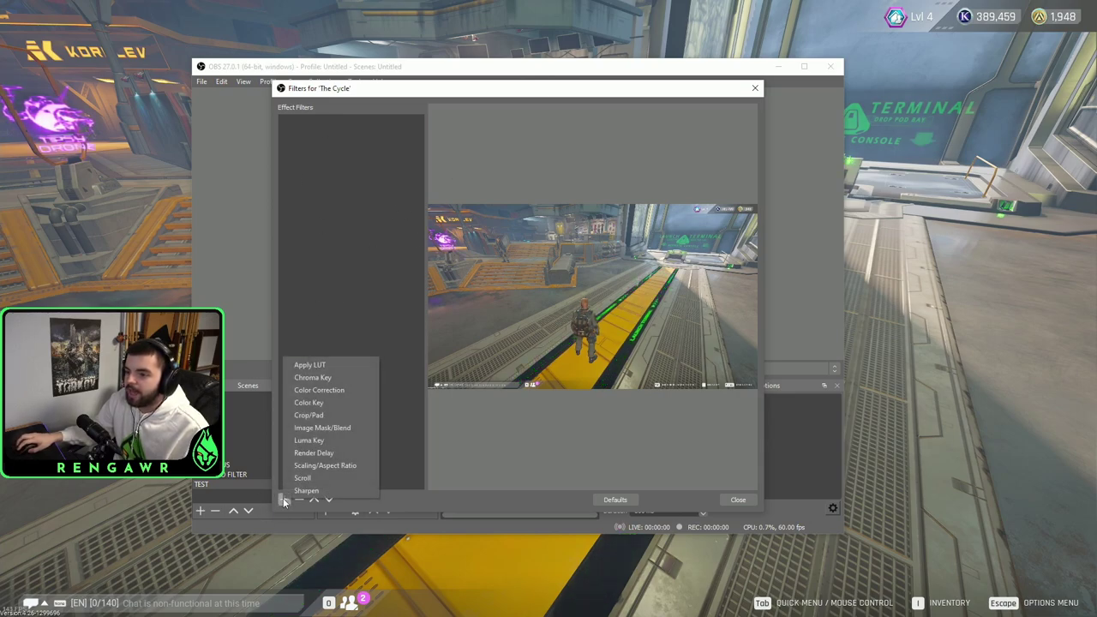
{"action": "left_click", "coordinate": [314, 391]}
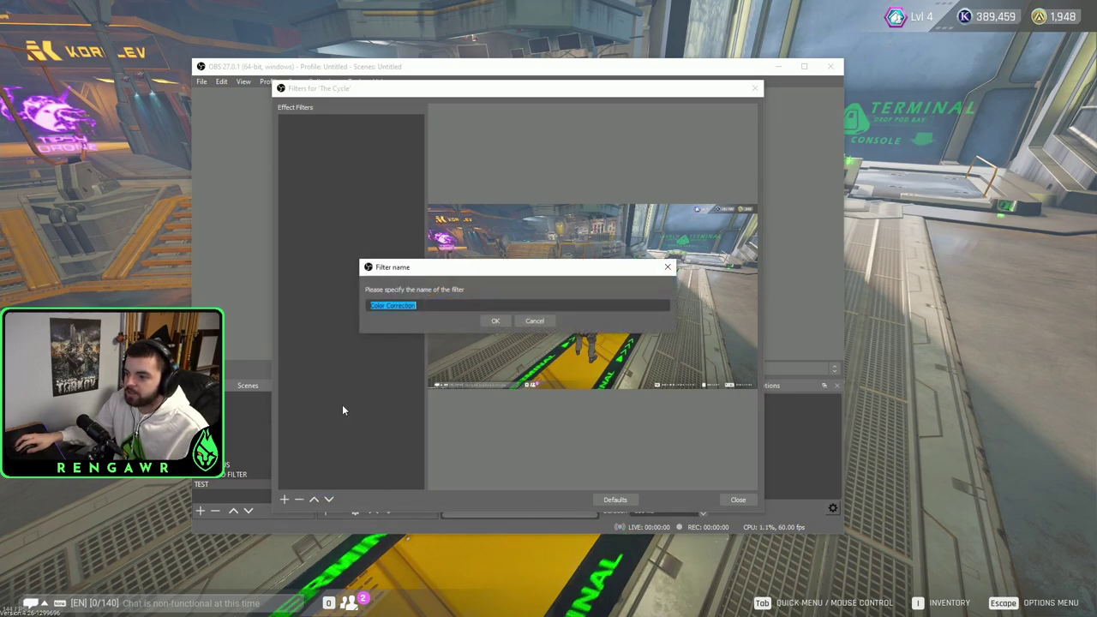
{"action": "left_click", "coordinate": [496, 321]}
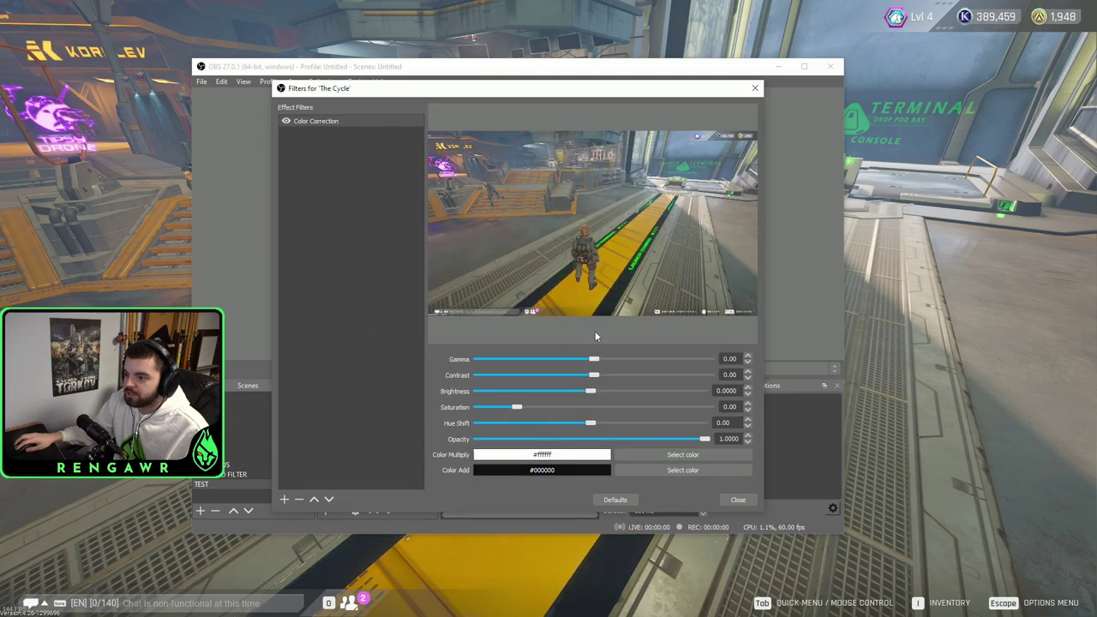
Step: Set the Color Correction filter's brightness to 0, gamma to 0.13 and saturation to 0.43, and clear the filters window away from the preview
{"action": "mouse_move", "coordinate": [591, 391]}
{"action": "left_mouse_down"}
{"action": "mouse_move", "coordinate": [602, 391]}
{"action": "mouse_move", "coordinate": [590, 392]}
{"action": "left_mouse_up"}
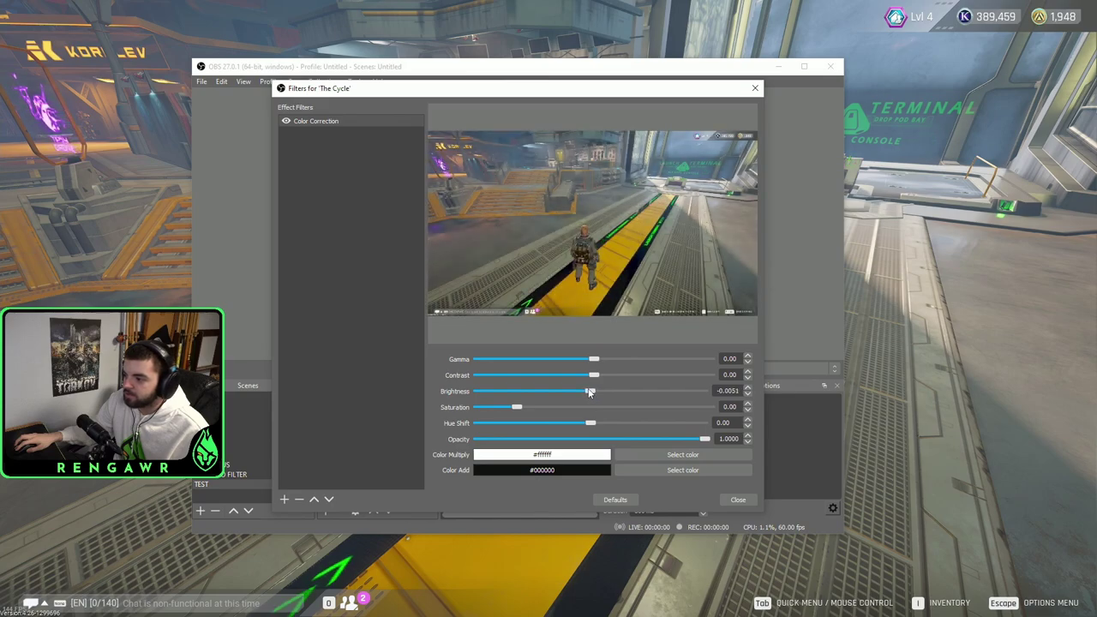
{"action": "double_click", "coordinate": [727, 391]}
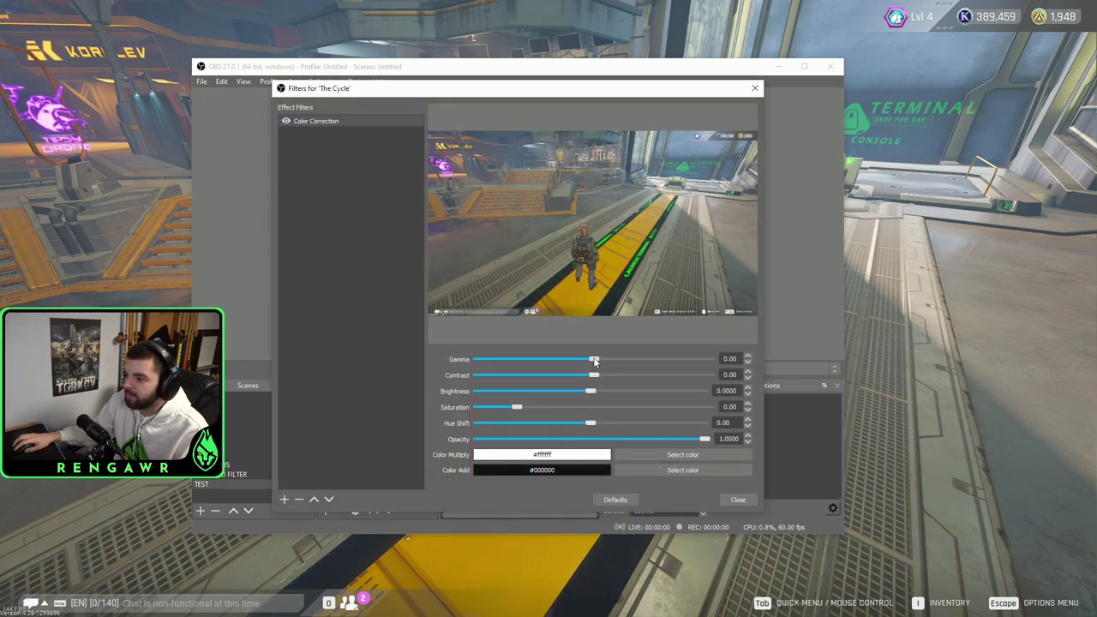
{"action": "left_click_drag", "start_coordinate": [597, 361], "coordinate": [601, 362]}
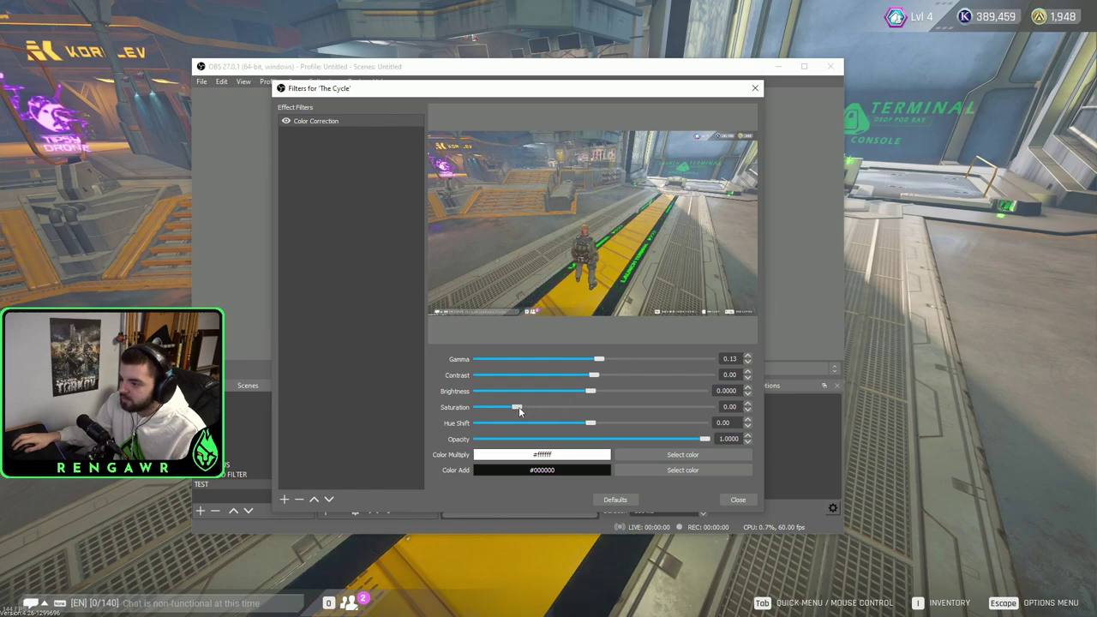
{"action": "left_click_drag", "start_coordinate": [519, 406], "coordinate": [590, 407]}
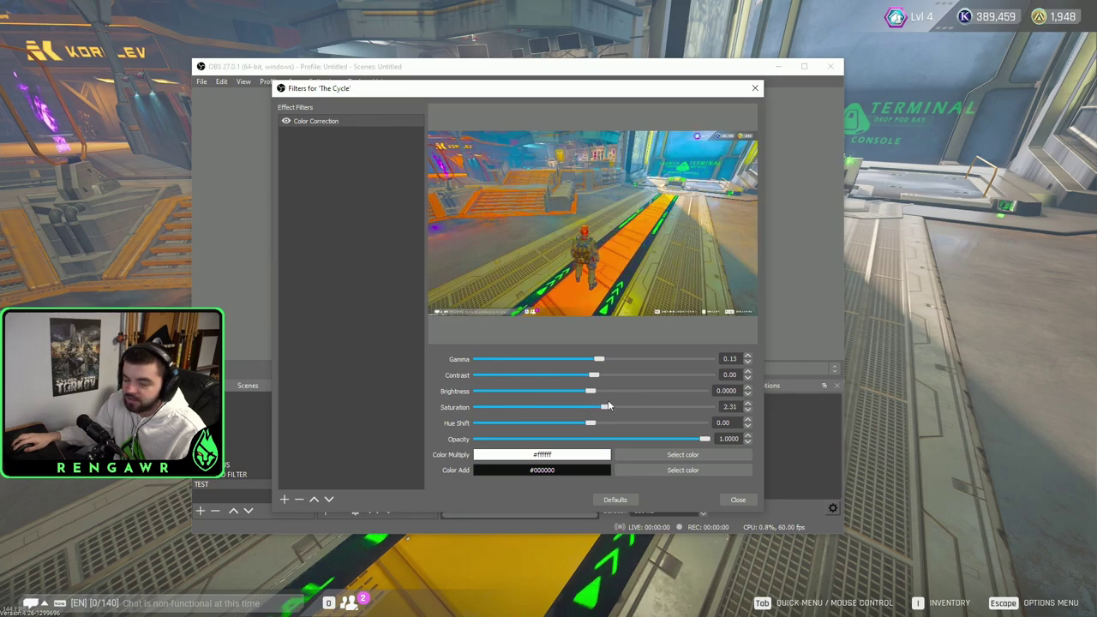
{"action": "left_click_drag", "start_coordinate": [541, 405], "coordinate": [569, 405]}
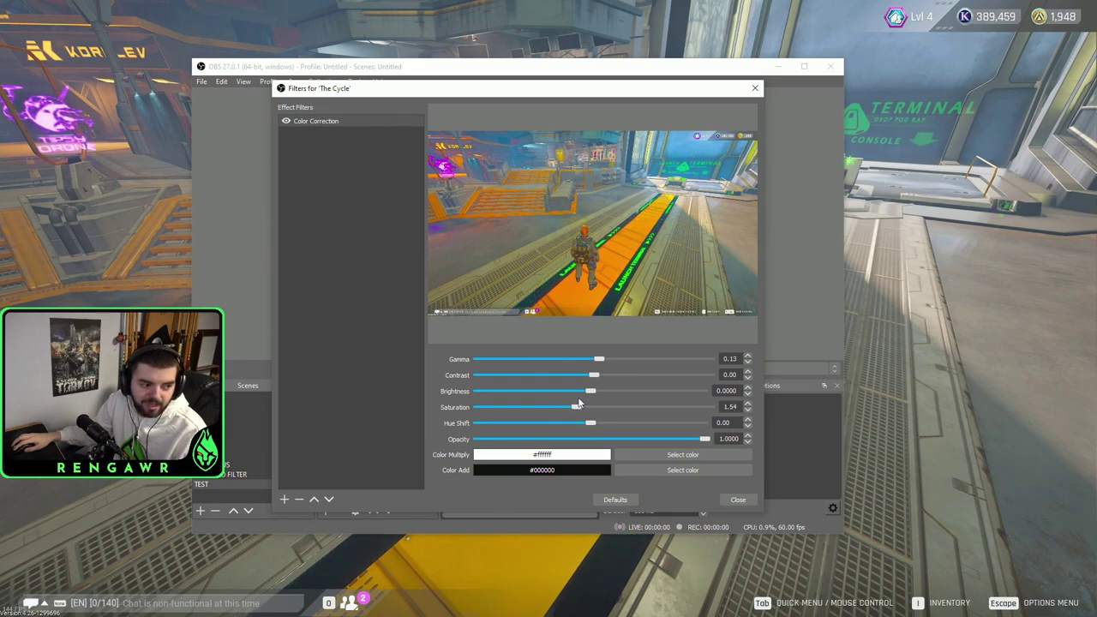
{"action": "left_click_drag", "start_coordinate": [580, 403], "coordinate": [541, 404]}
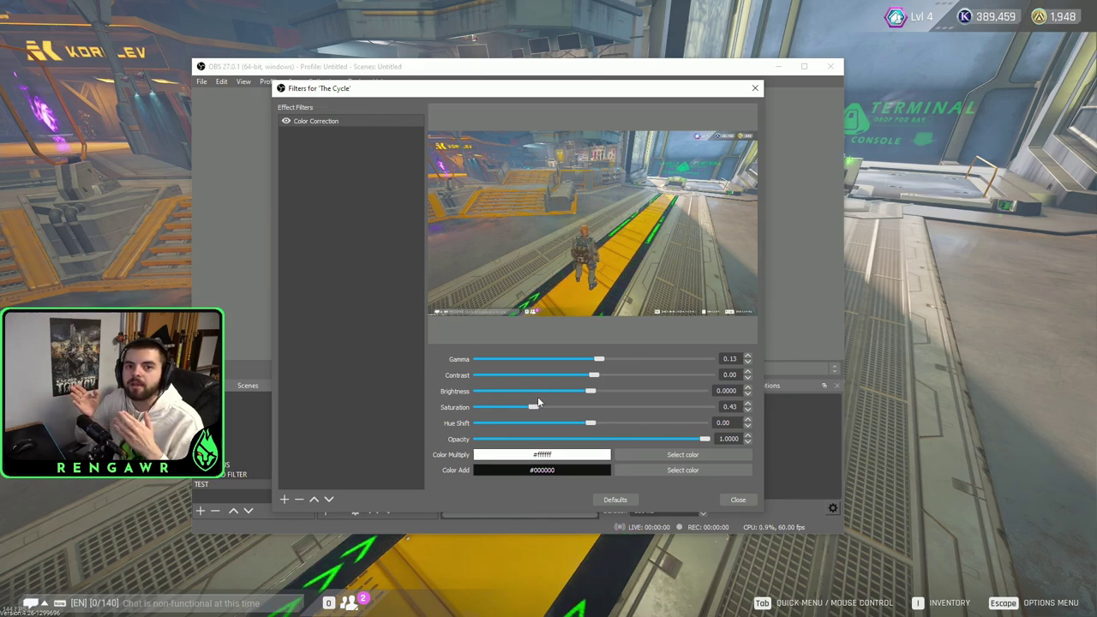
{"action": "key", "text": "Escape"}
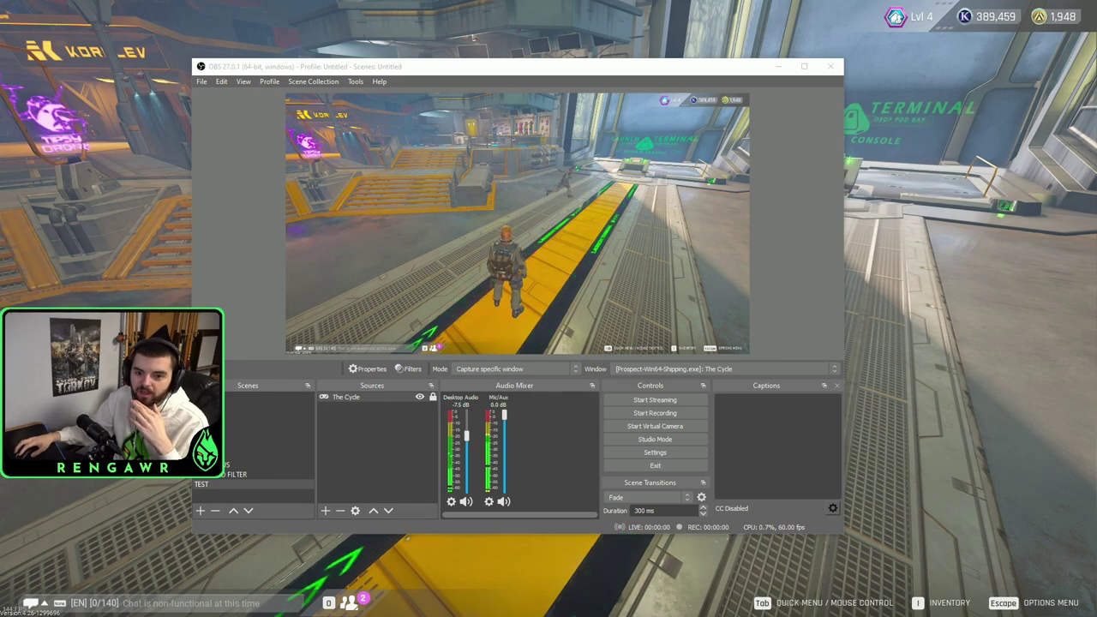
{"action": "left_click", "coordinate": [408, 369]}
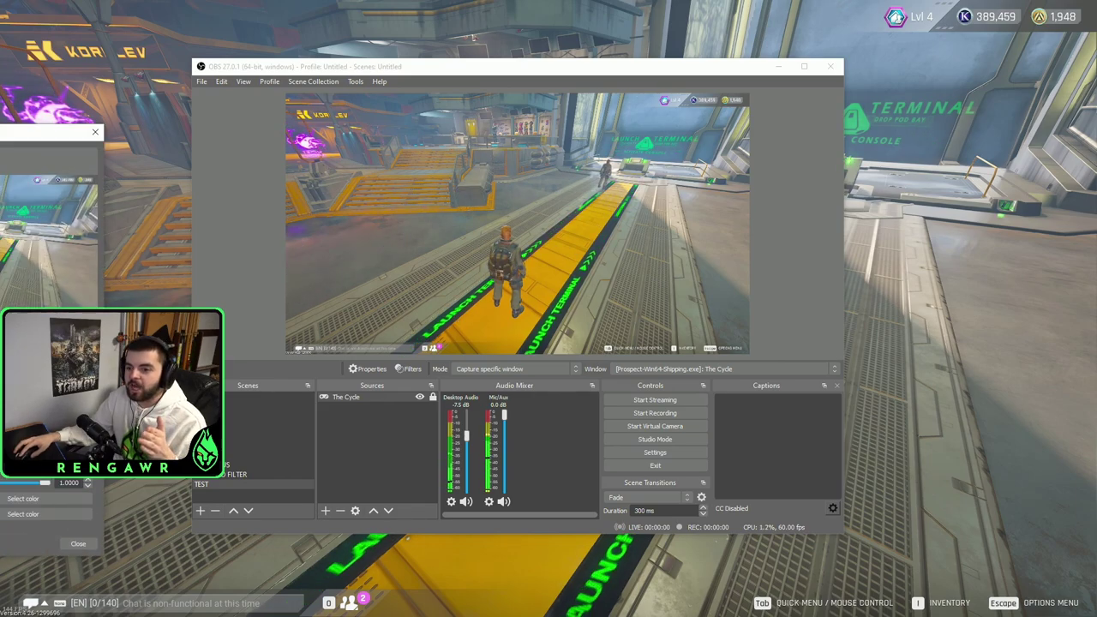